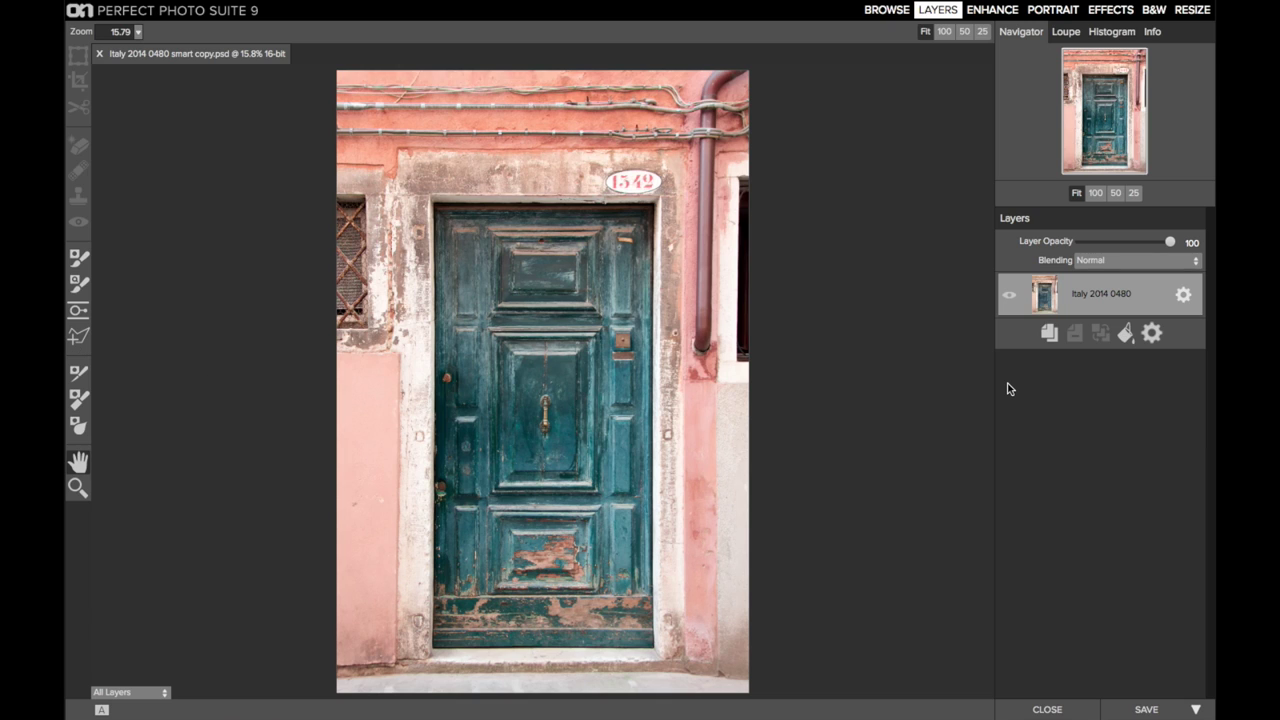
- Apply a Natural Dynamic Contrast filter to the door photo and add an empty layer above
{"action": "left_click", "coordinate": [1107, 12]}
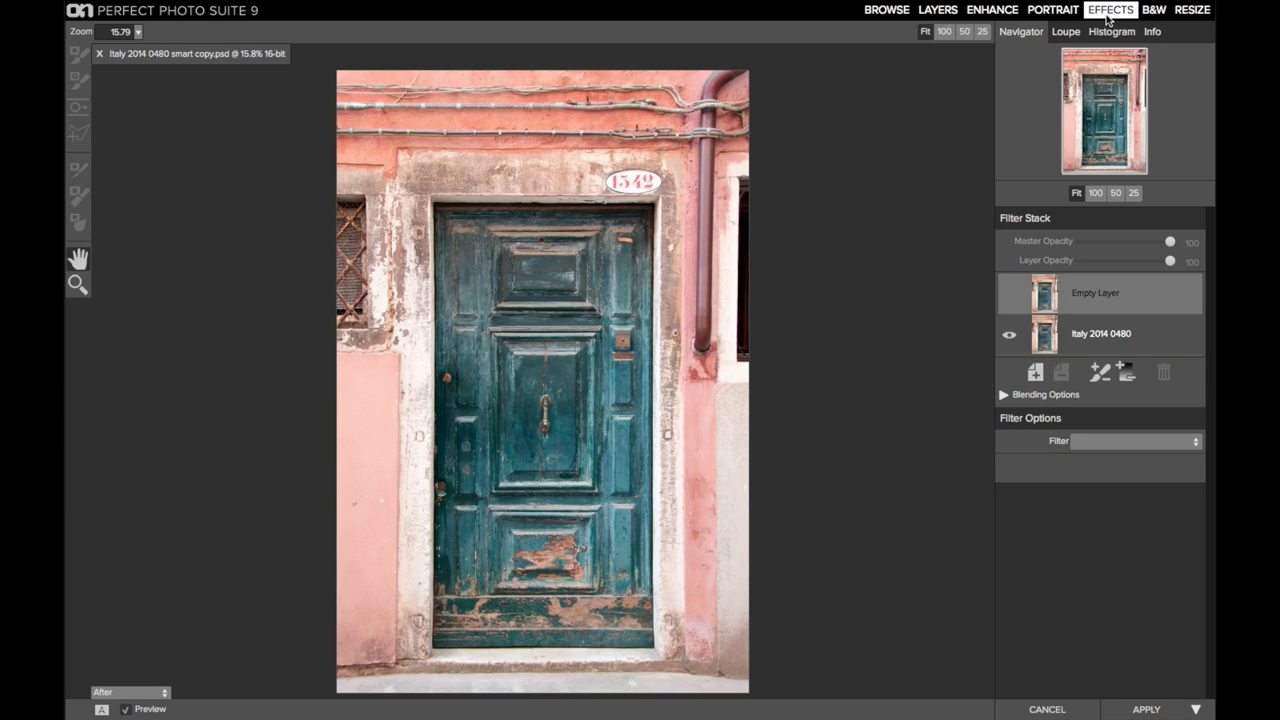
{"action": "left_click", "coordinate": [1100, 442]}
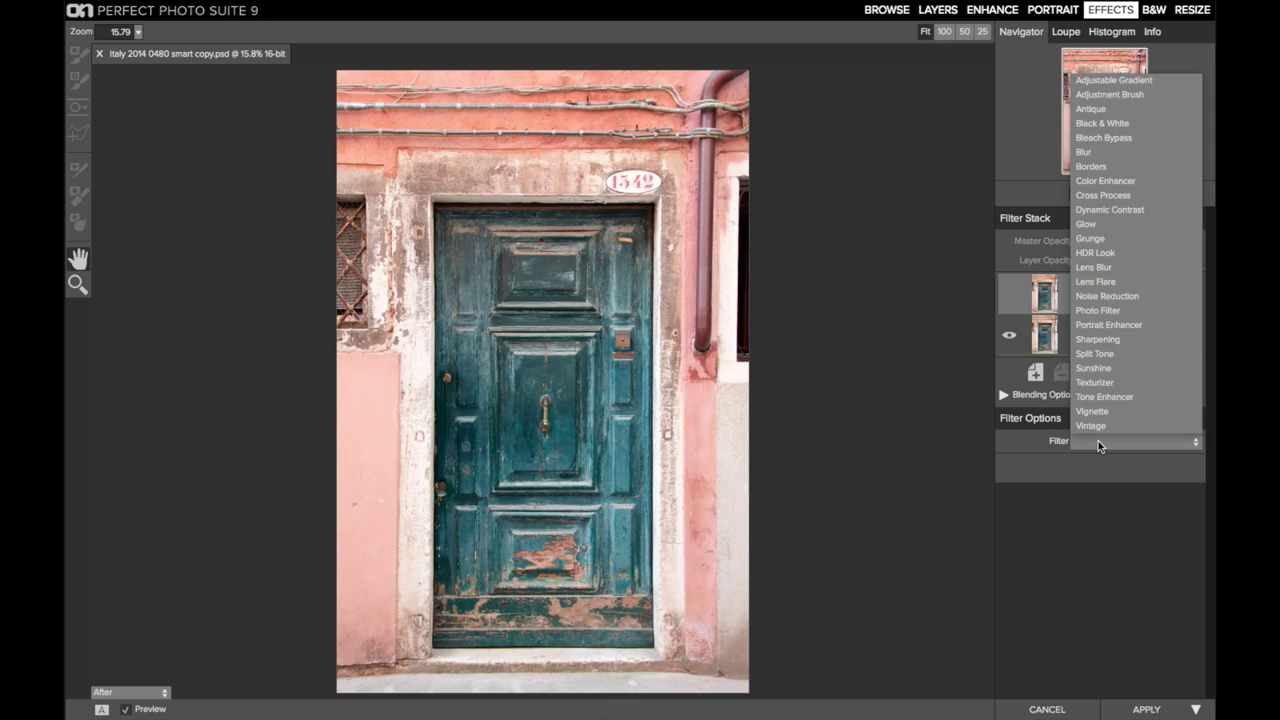
{"action": "left_click", "coordinate": [1142, 209]}
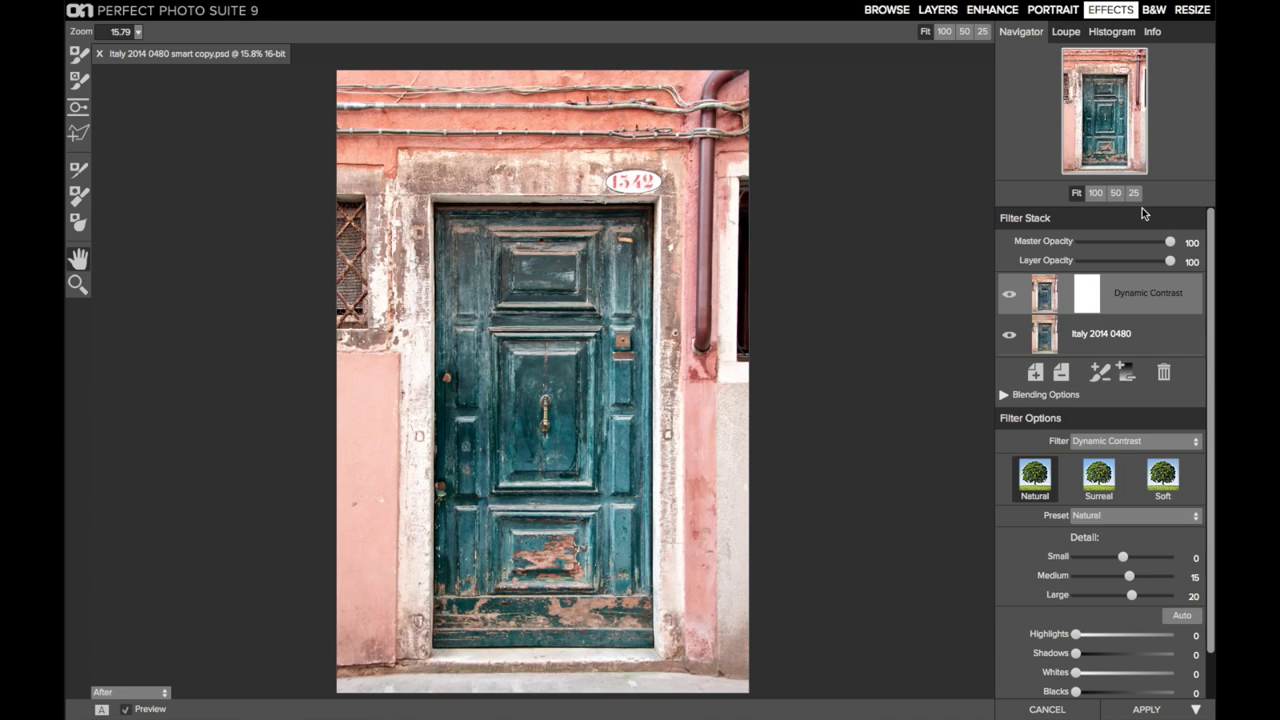
{"action": "scroll", "coordinate": [1139, 479], "scroll_direction": "down", "scroll_amount": 1}
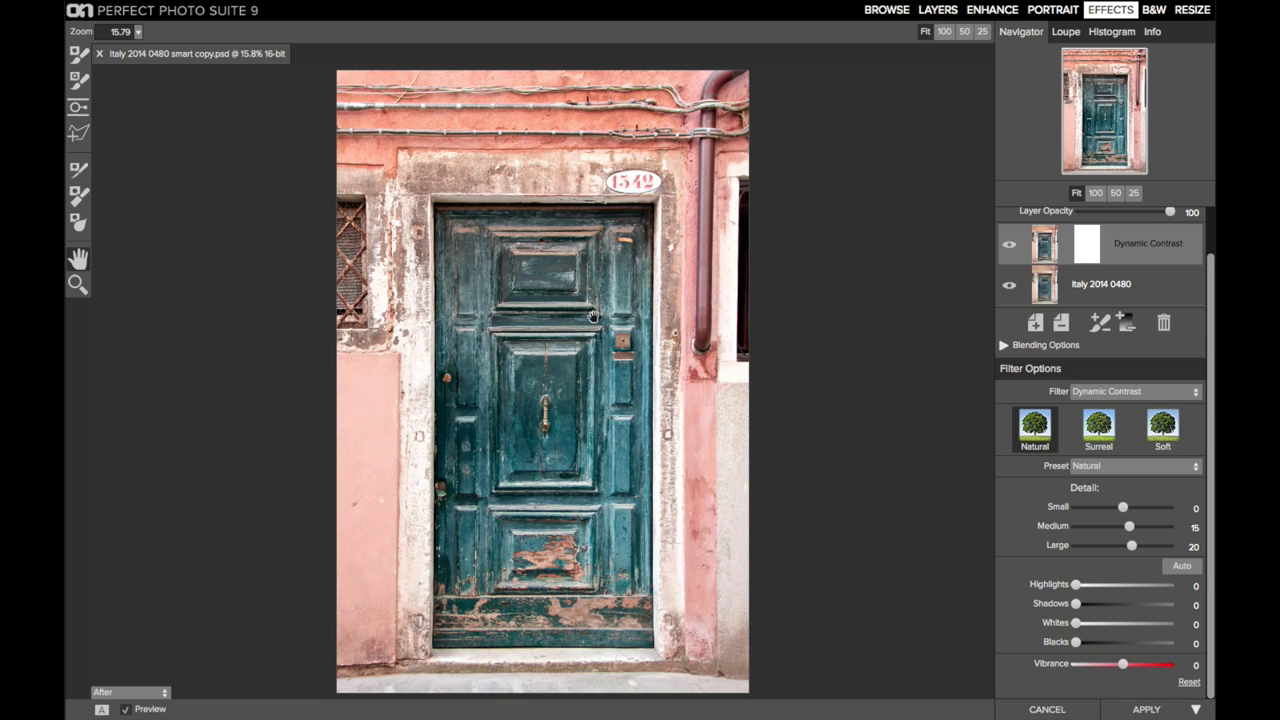
{"action": "scroll", "coordinate": [1005, 369], "scroll_direction": "up", "scroll_amount": 2}
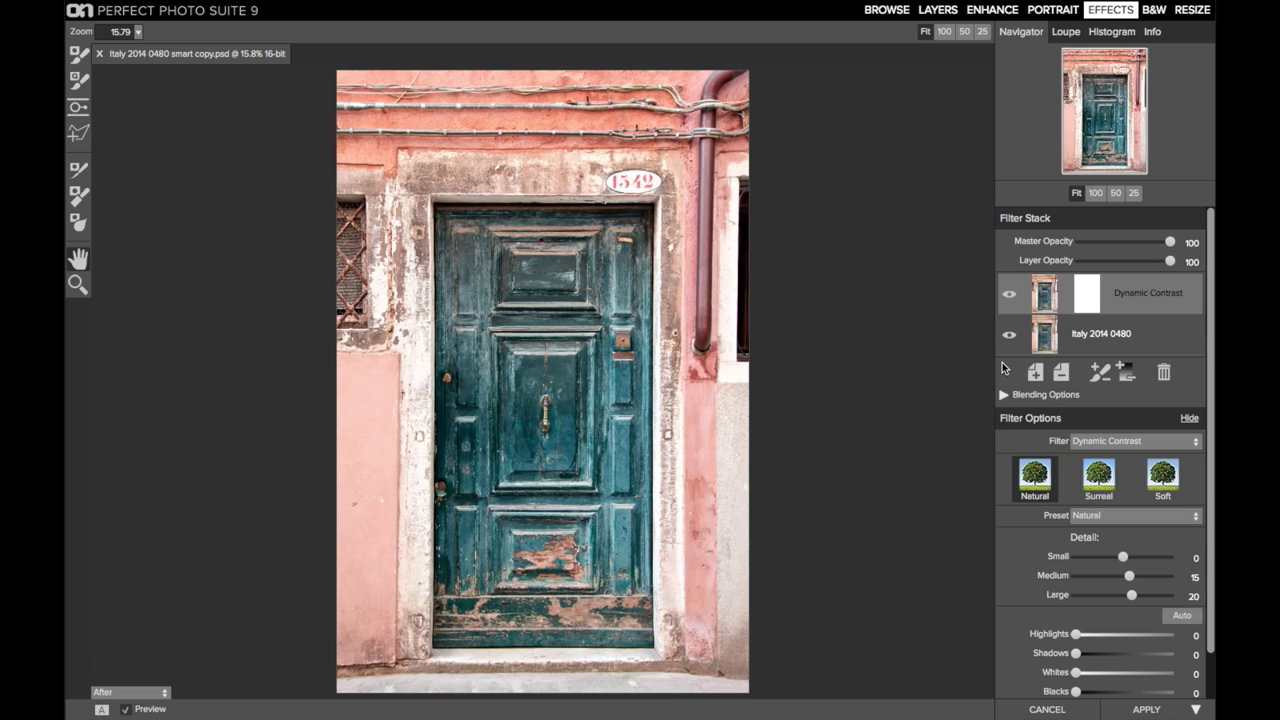
{"action": "left_click", "coordinate": [1035, 372]}
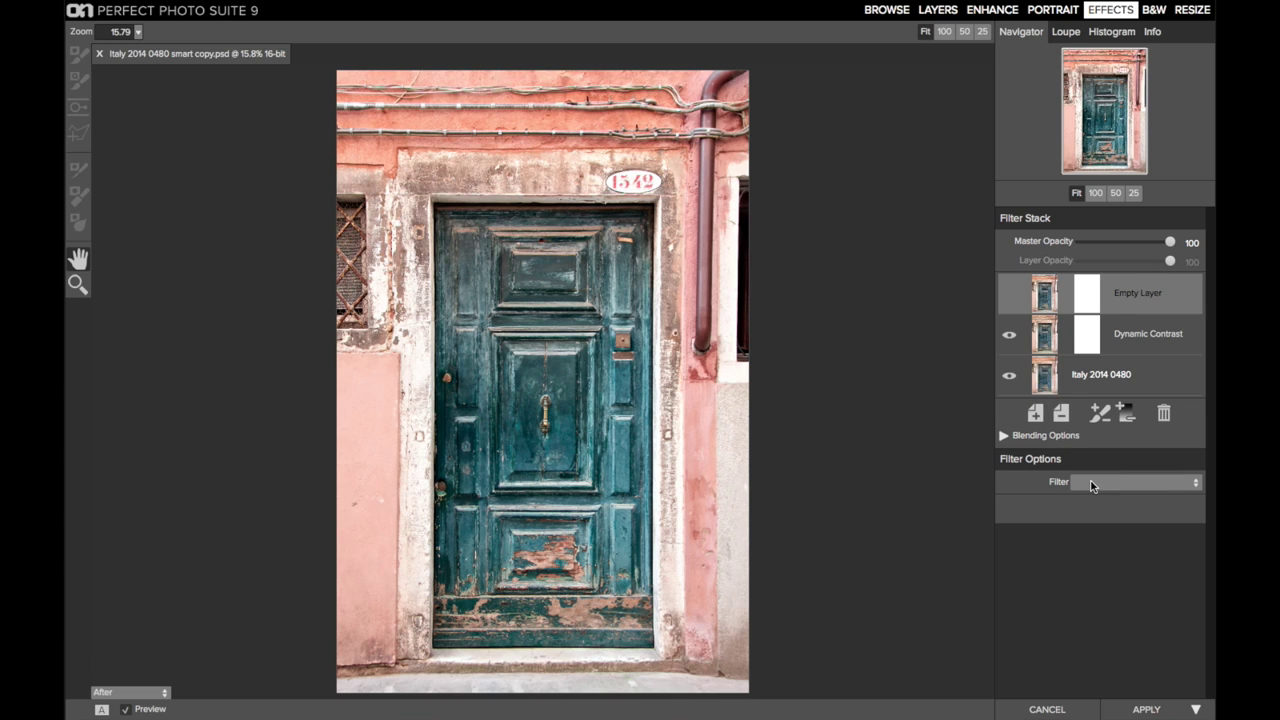
- Make the empty layer Dynamic Contrast with detail Small 9, Medium 9, Large 4
{"action": "left_click", "coordinate": [1091, 486]}
{"action": "left_click", "coordinate": [1166, 251]}
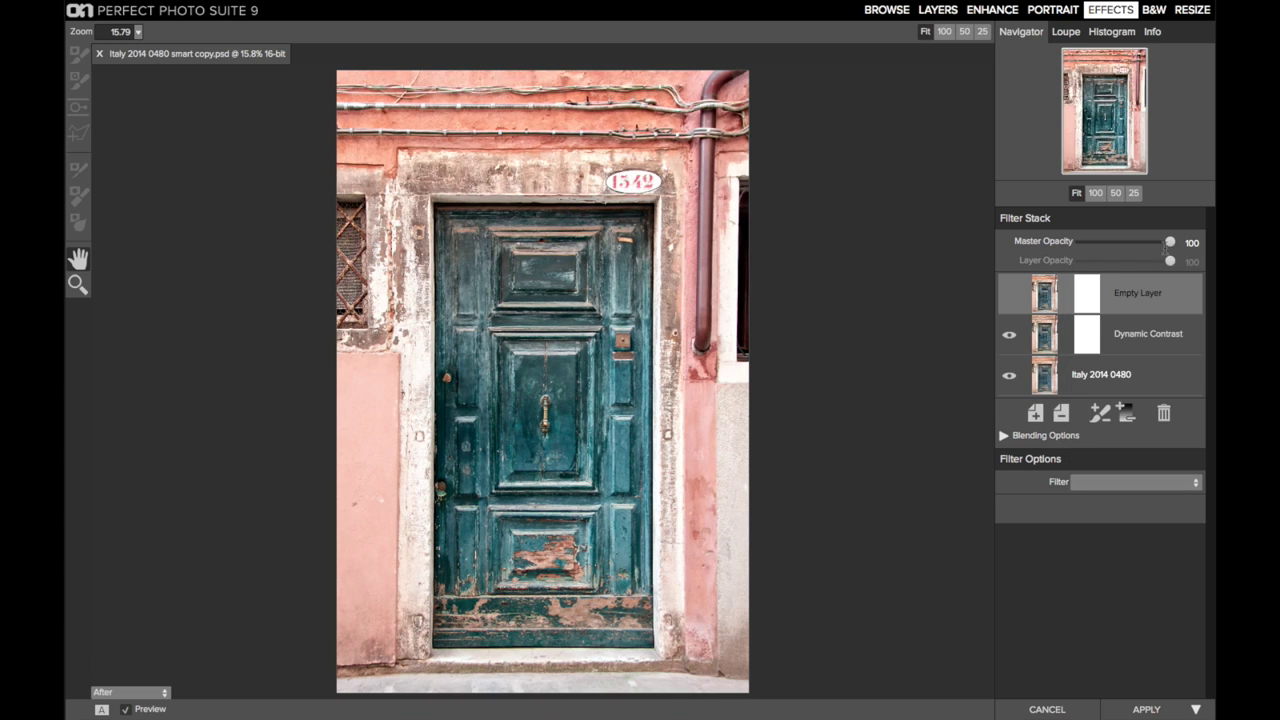
{"action": "scroll", "coordinate": [1125, 413], "scroll_direction": "down", "scroll_amount": 3}
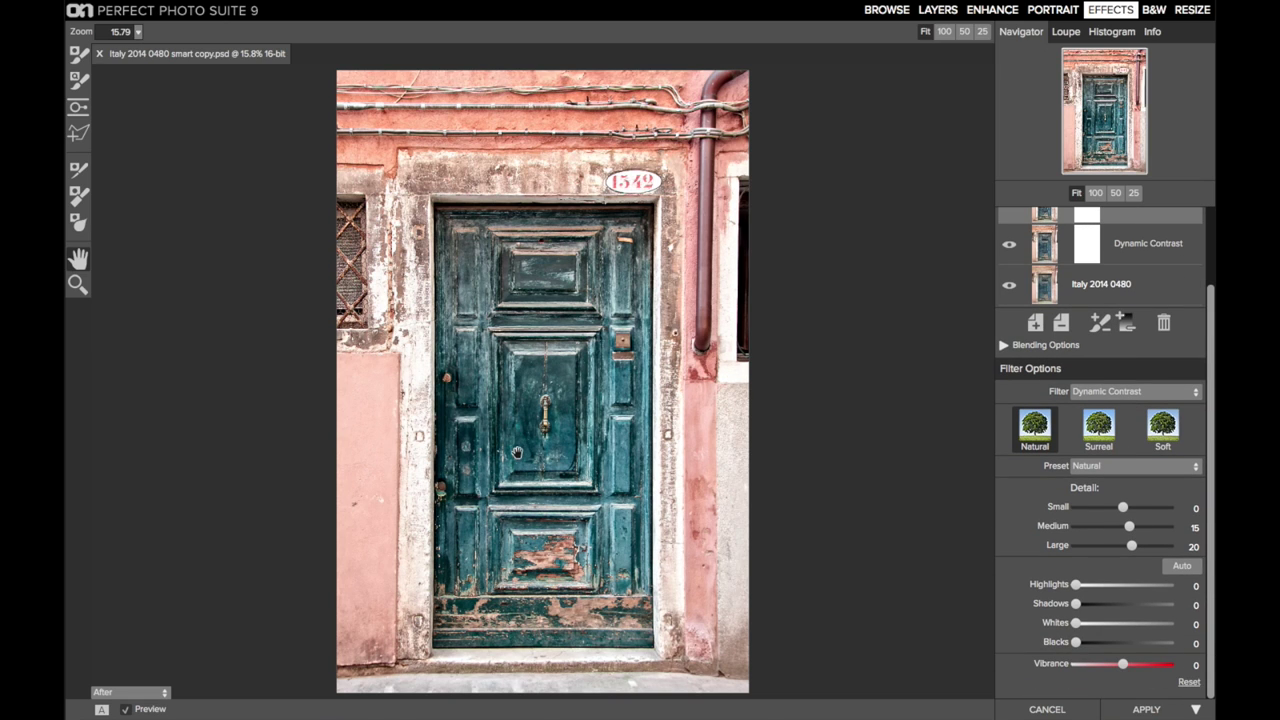
{"action": "left_click_drag", "start_coordinate": [1123, 508], "coordinate": [1123, 550]}
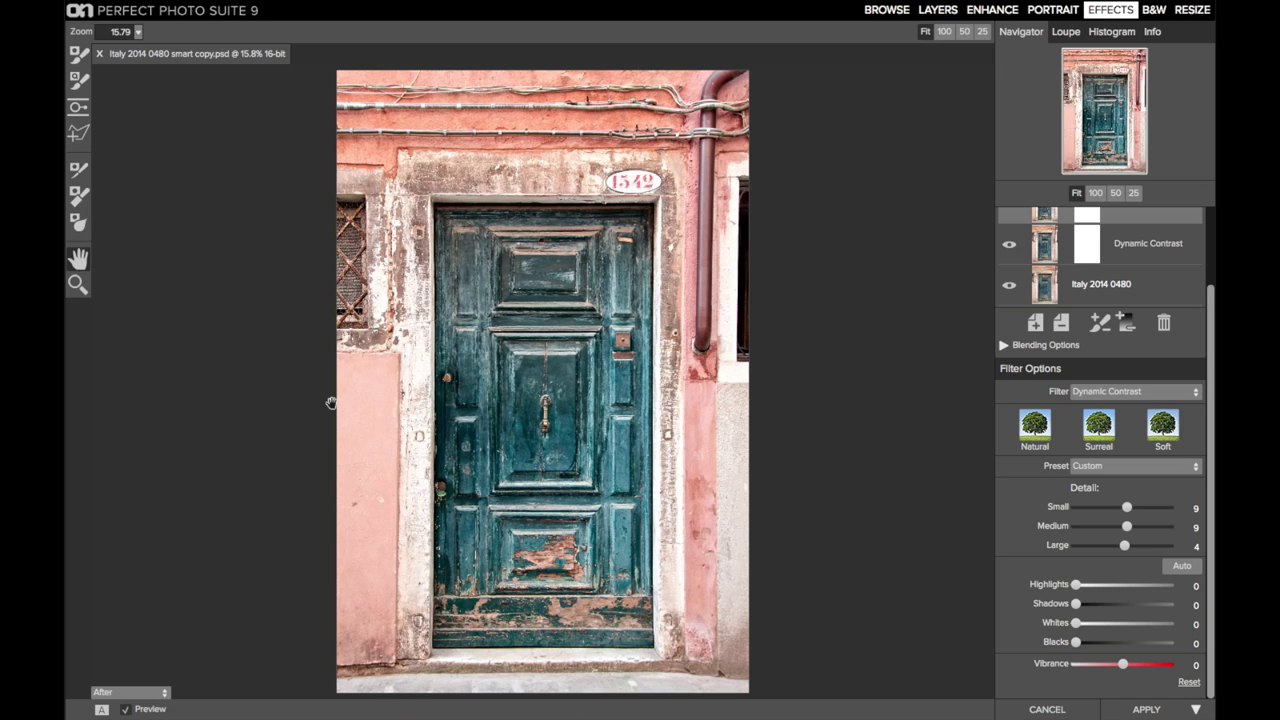
- Invert the upper Dynamic Contrast layer's mask so it is fully black
{"action": "mouse_move", "coordinate": [370, 5]}
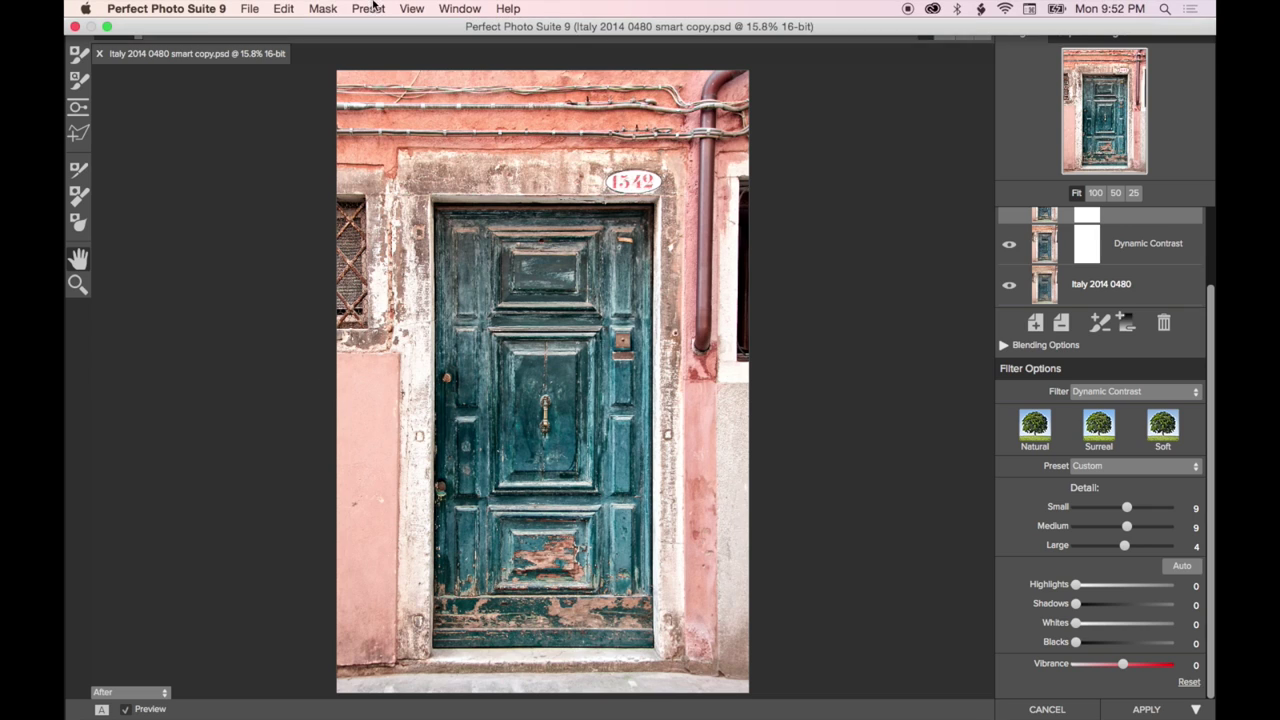
{"action": "left_click", "coordinate": [322, 8]}
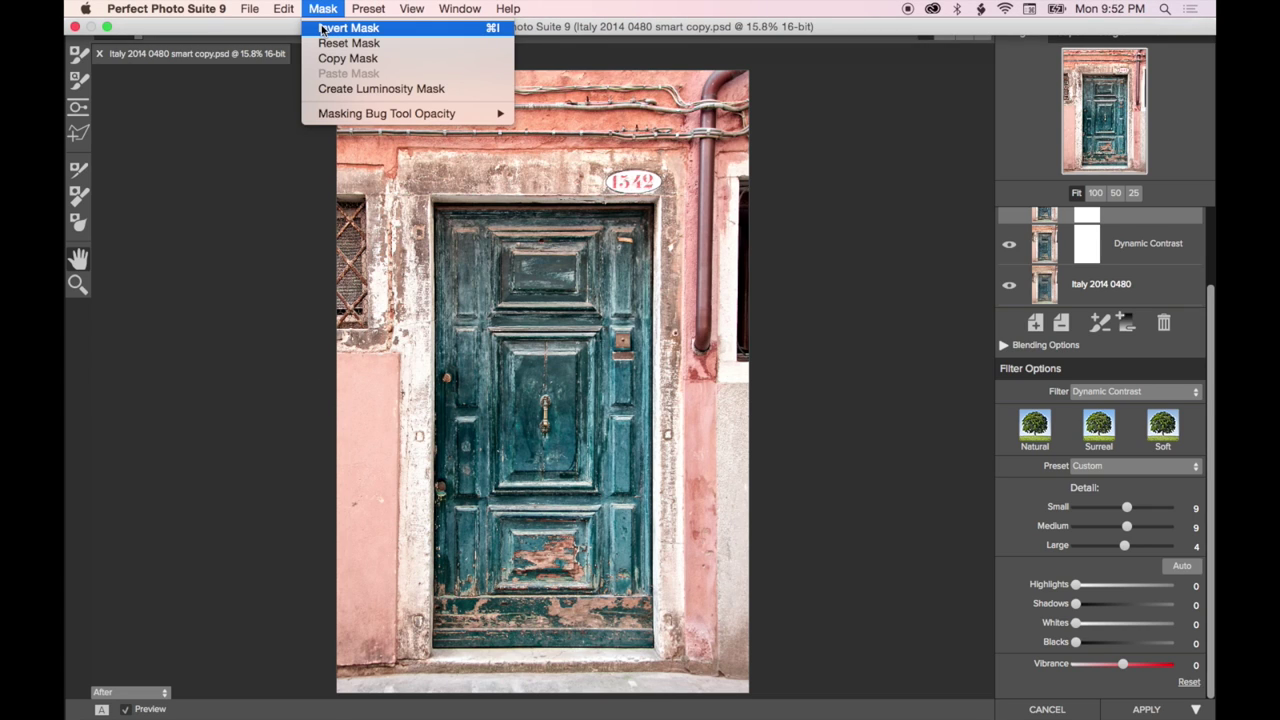
{"action": "left_click", "coordinate": [340, 28]}
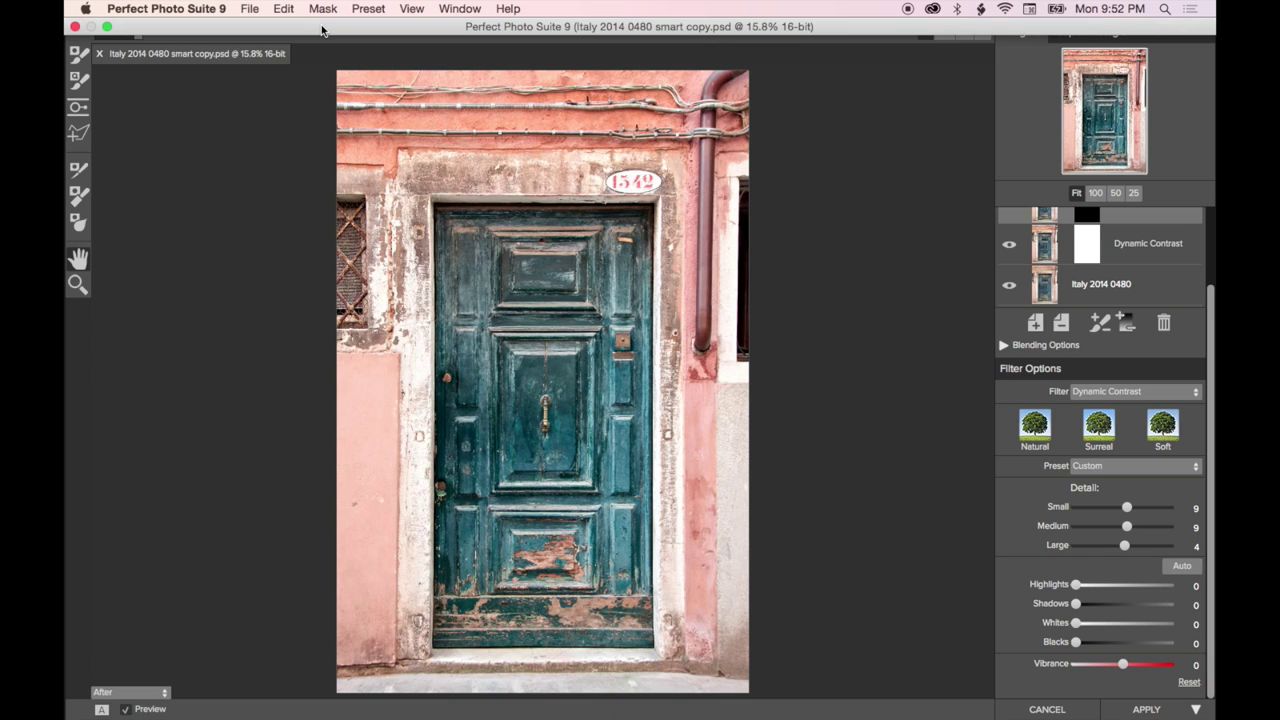
- Place a gradient mask, rotate it vertical onto the door, then delete it
{"action": "left_click", "coordinate": [78, 110]}
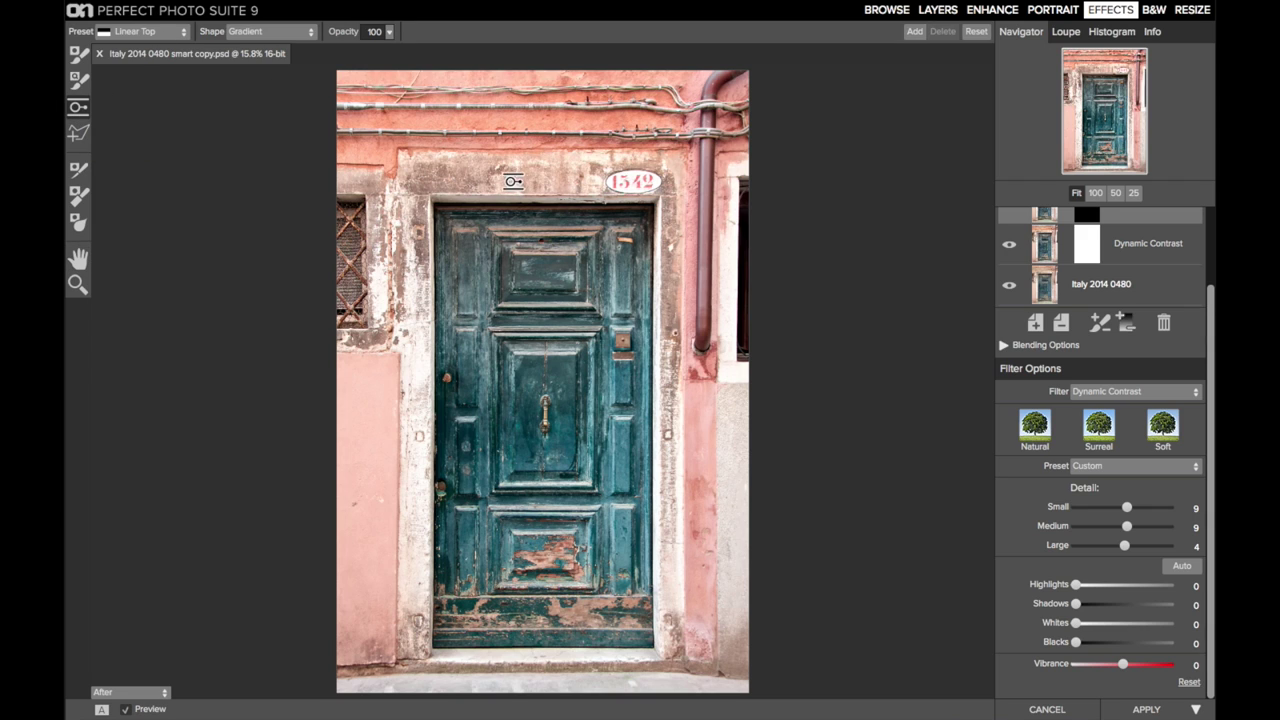
{"action": "left_click", "coordinate": [517, 193]}
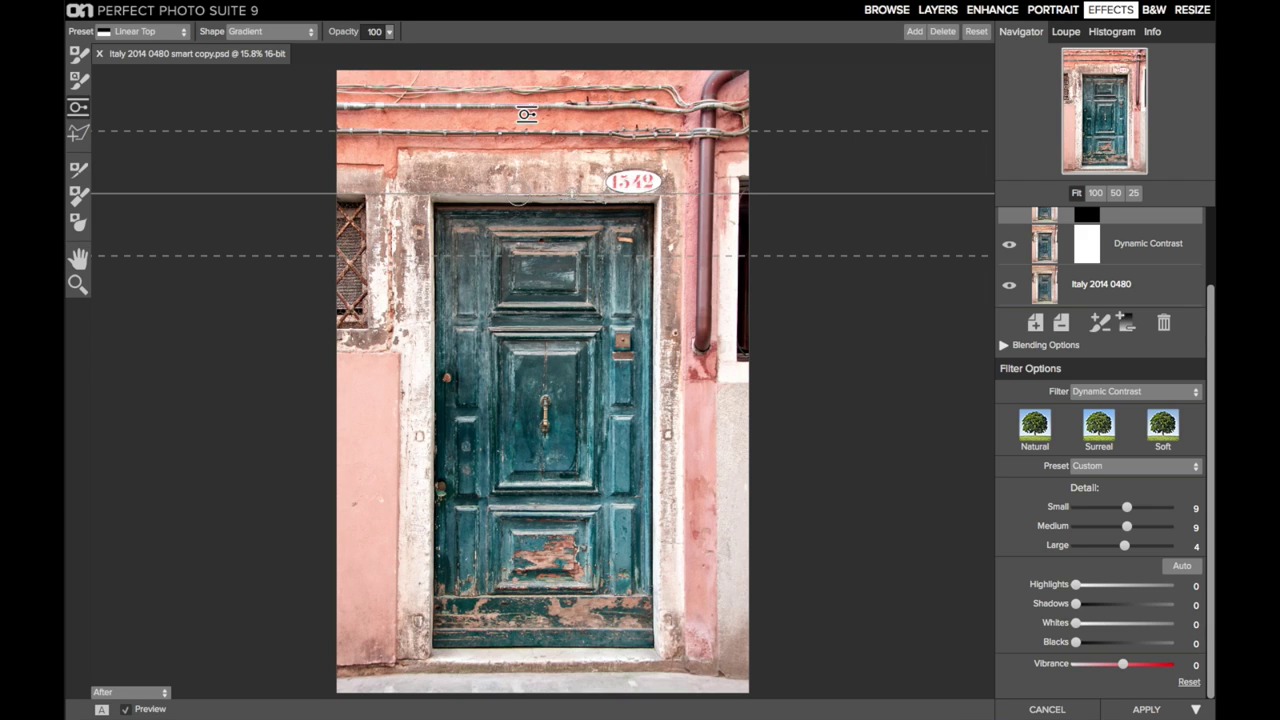
{"action": "left_click", "coordinate": [914, 31]}
{"action": "left_click_drag", "start_coordinate": [596, 384], "coordinate": [543, 313]}
{"action": "left_click_drag", "start_coordinate": [542, 381], "coordinate": [432, 372]}
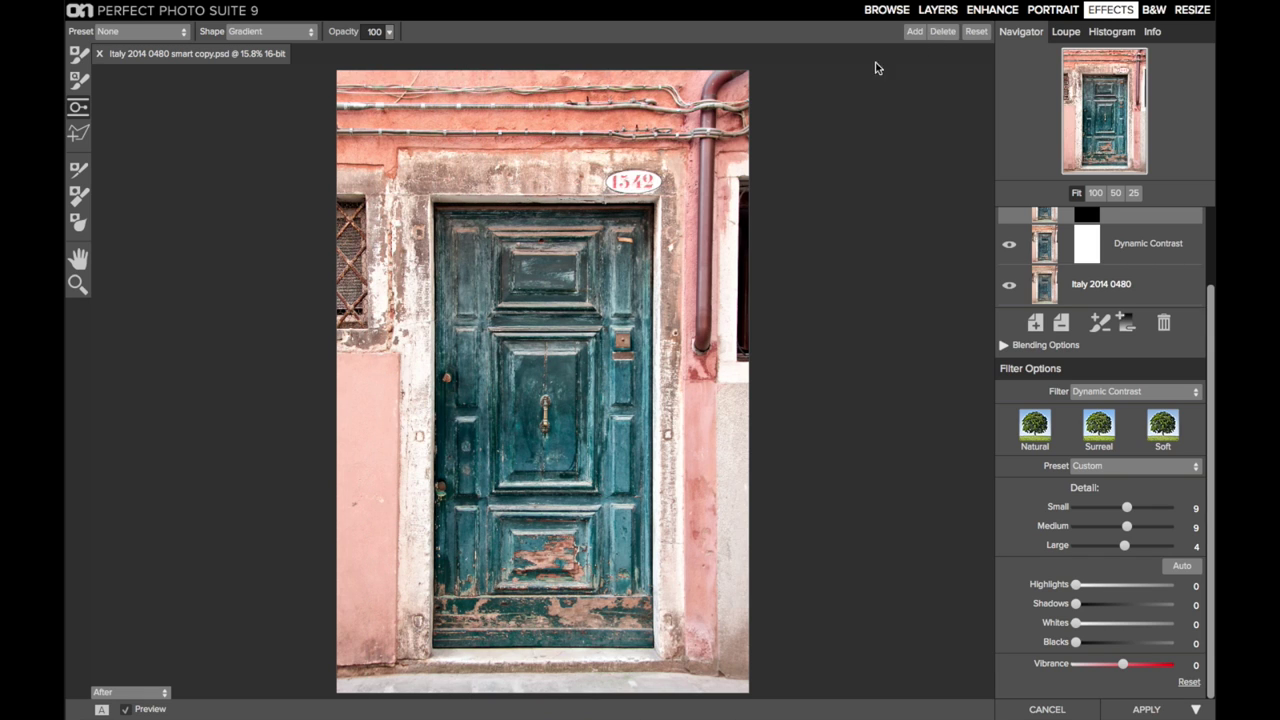
{"action": "left_click", "coordinate": [943, 33]}
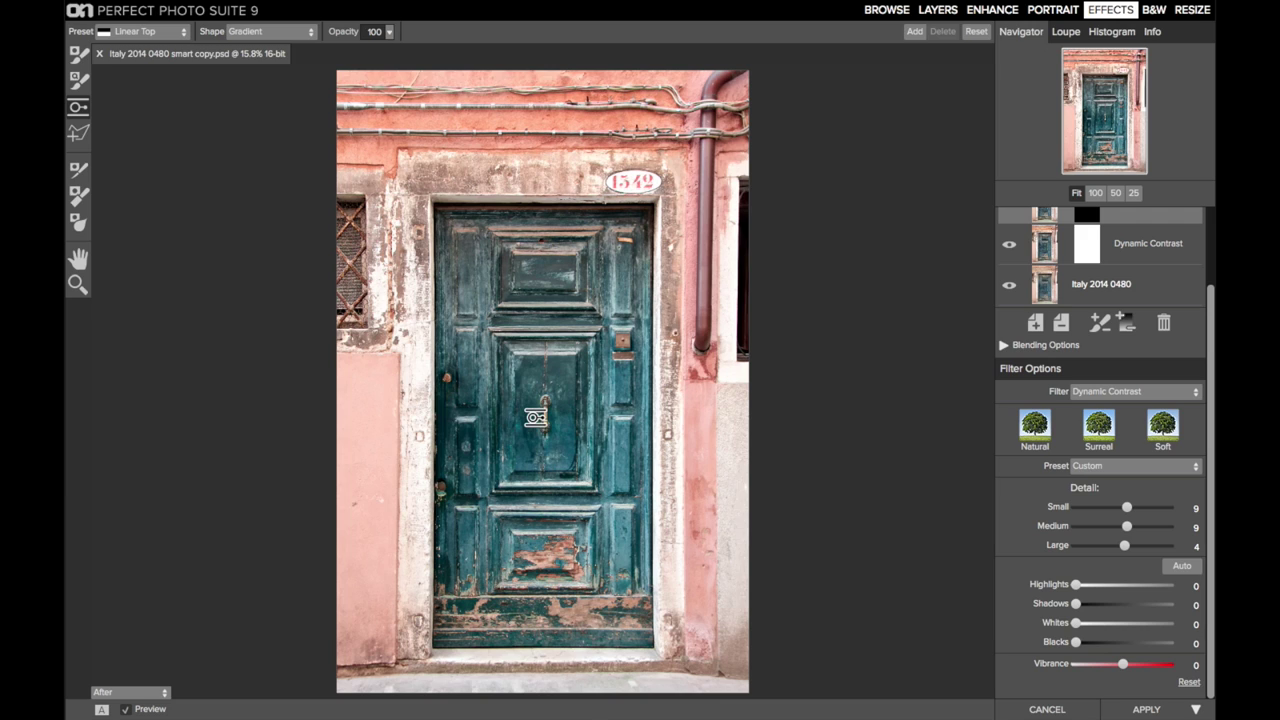
{"action": "left_click", "coordinate": [80, 138]}
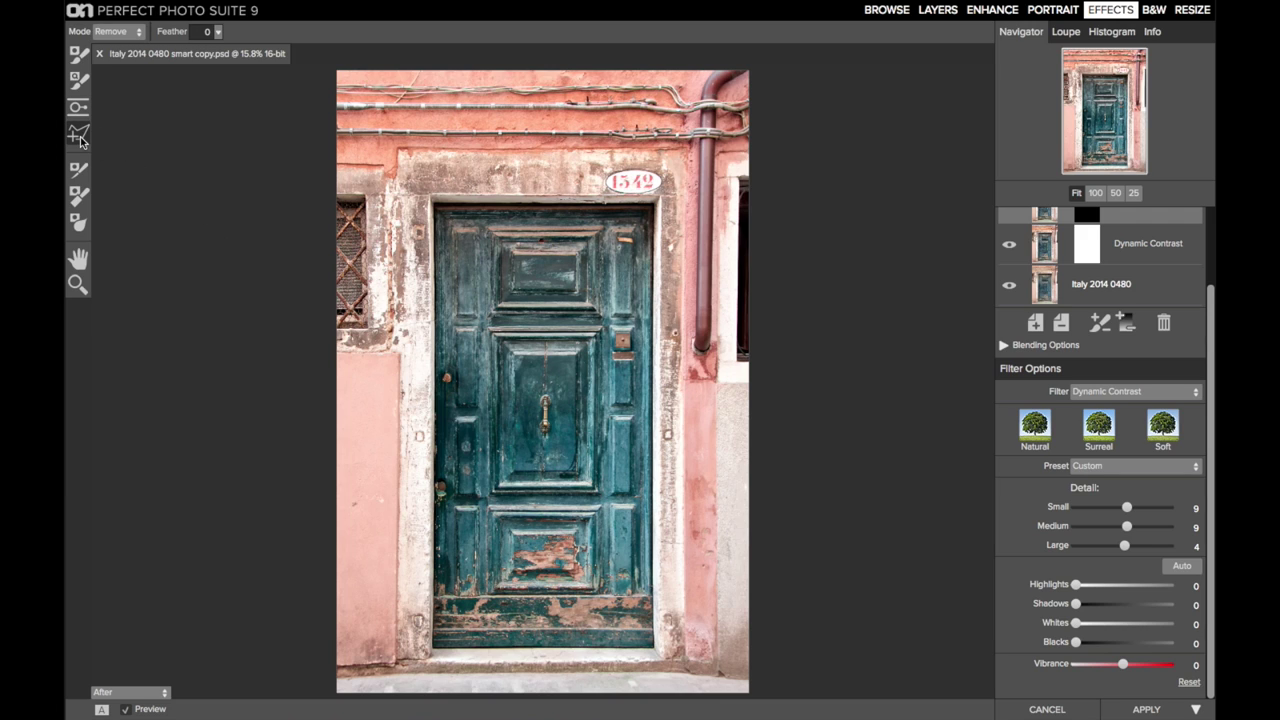
- Trace a line-mask outline around the door's four corners and close it
{"action": "left_click", "coordinate": [433, 204]}
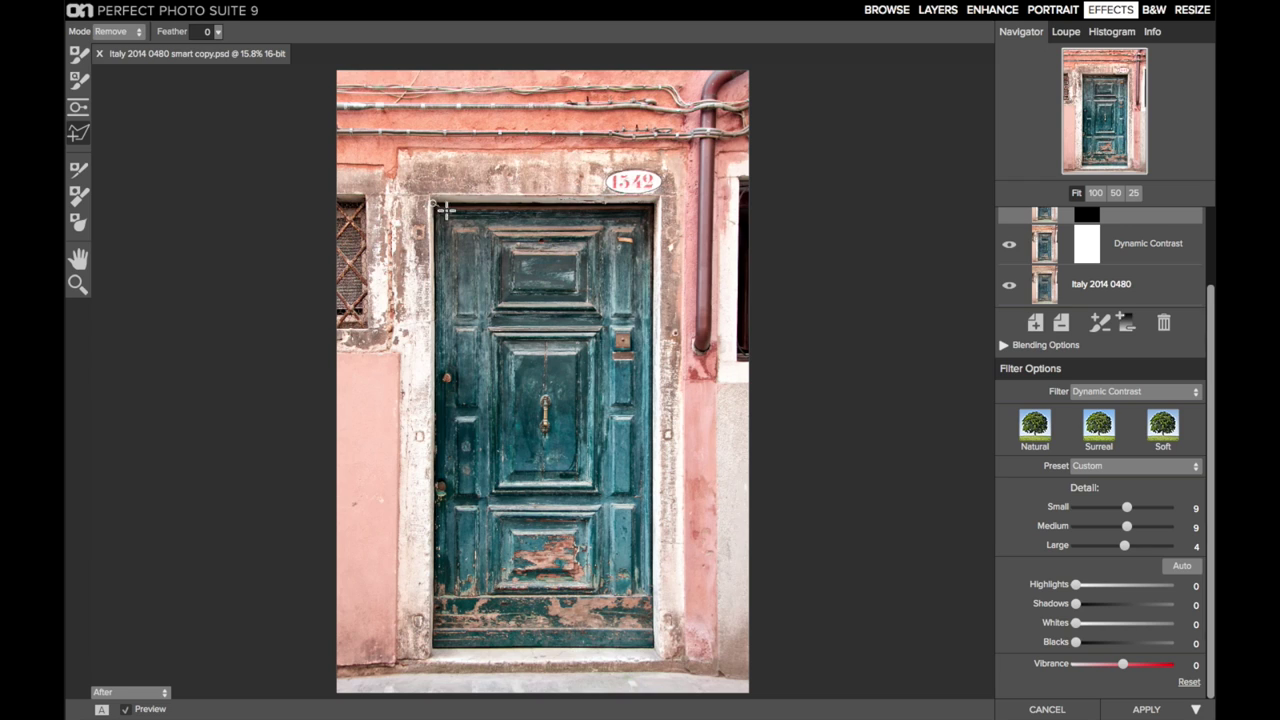
{"action": "left_click", "coordinate": [651, 203]}
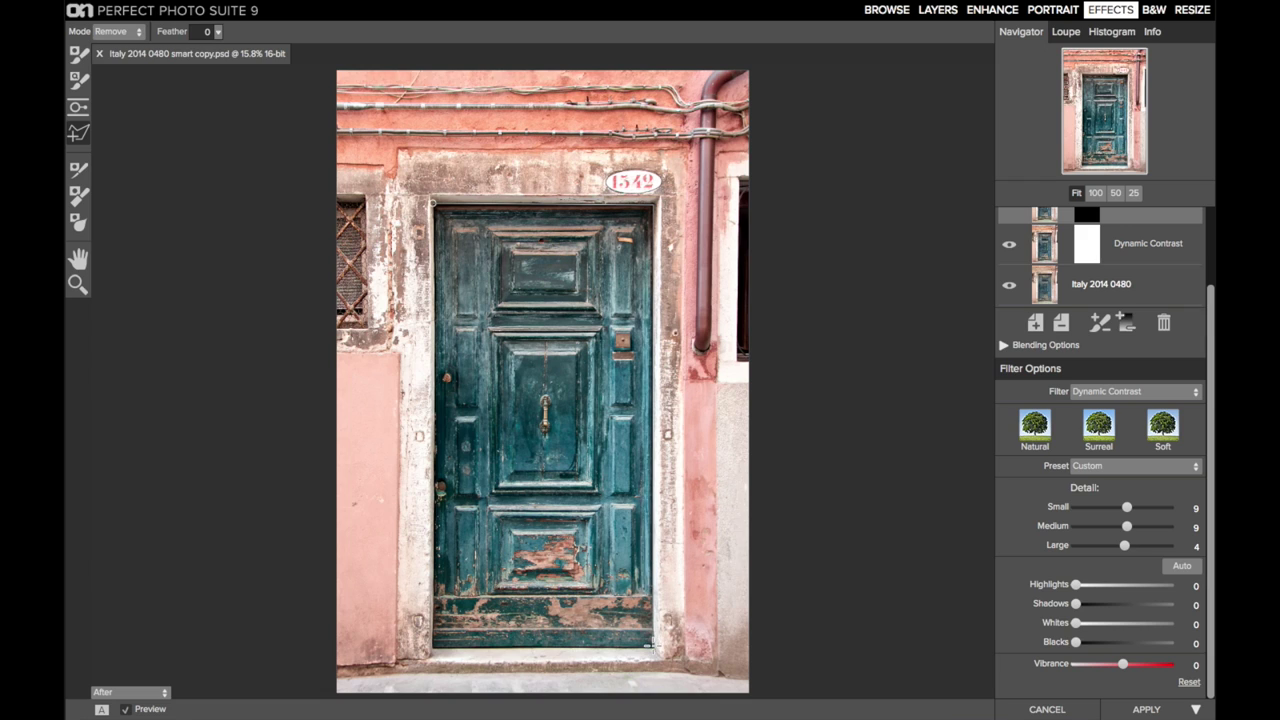
{"action": "left_click", "coordinate": [653, 646]}
{"action": "left_click", "coordinate": [434, 646]}
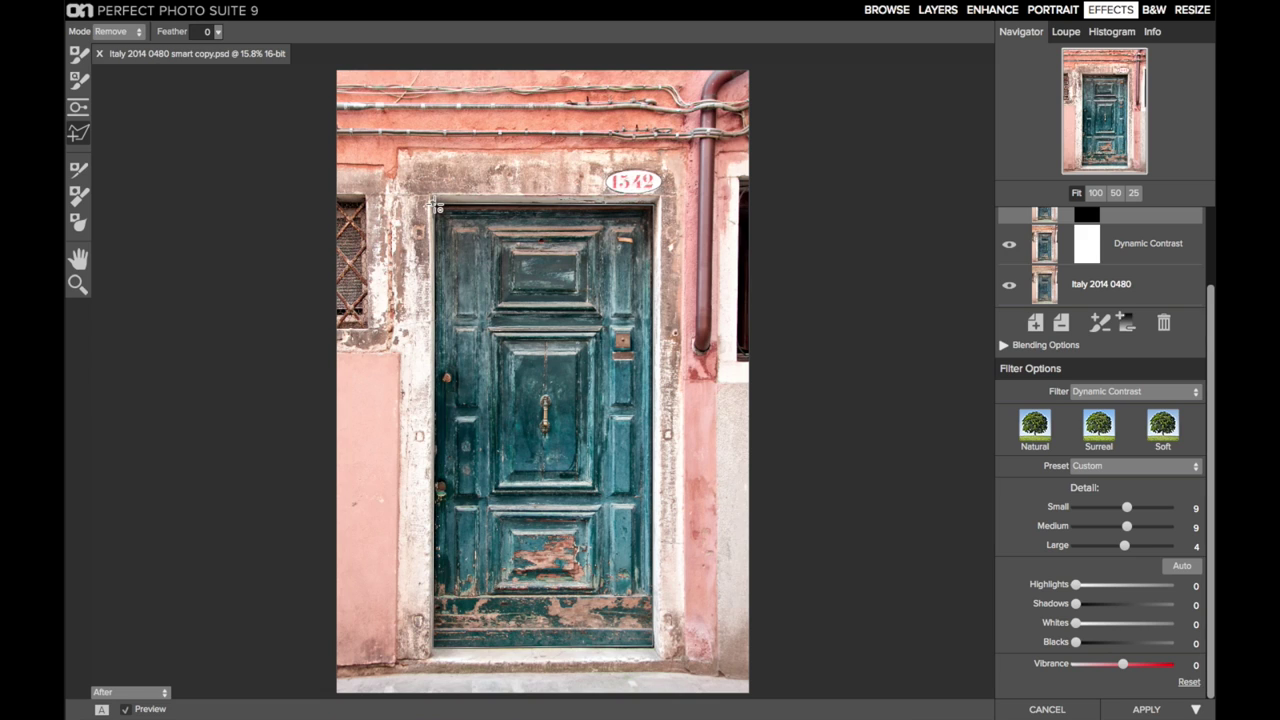
{"action": "left_click", "coordinate": [434, 205]}
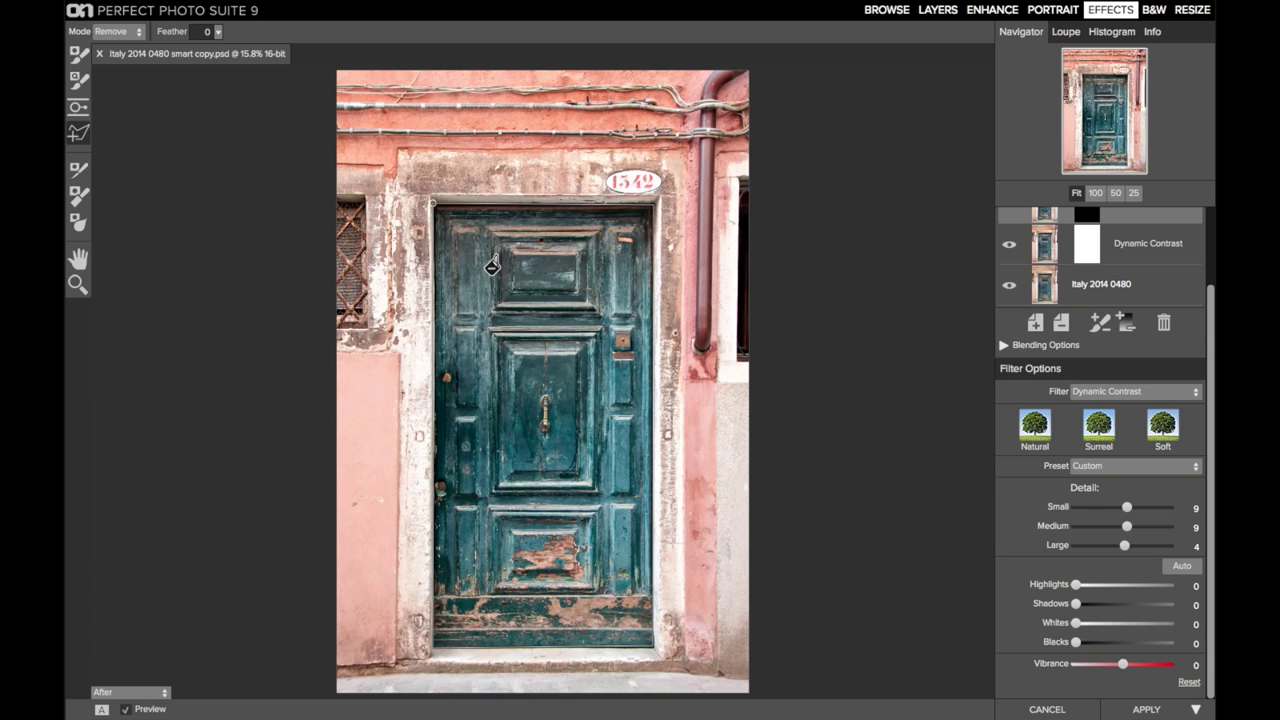
- Set masking mode to Add, fill the door outline, and check the red mask overlay
{"action": "left_click", "coordinate": [138, 32]}
{"action": "left_click", "coordinate": [106, 47]}
{"action": "left_click", "coordinate": [496, 338]}
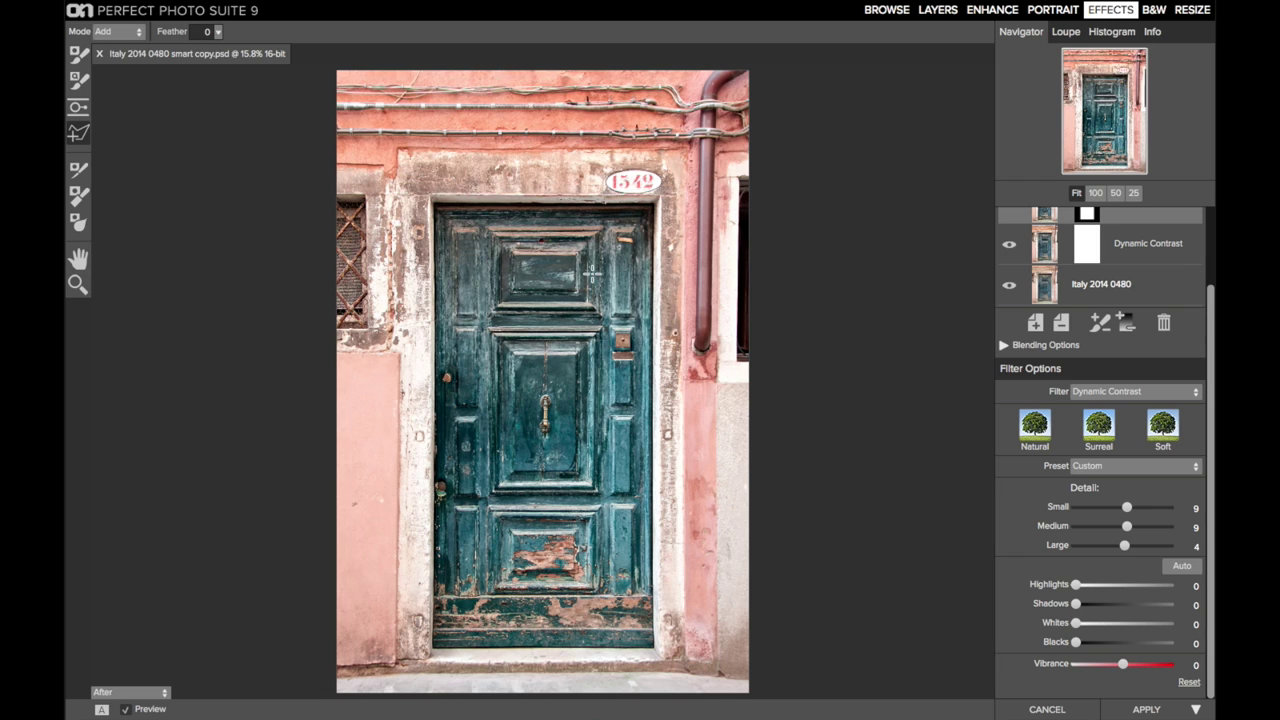
{"action": "scroll", "coordinate": [1073, 284], "scroll_direction": "up", "scroll_amount": 3}
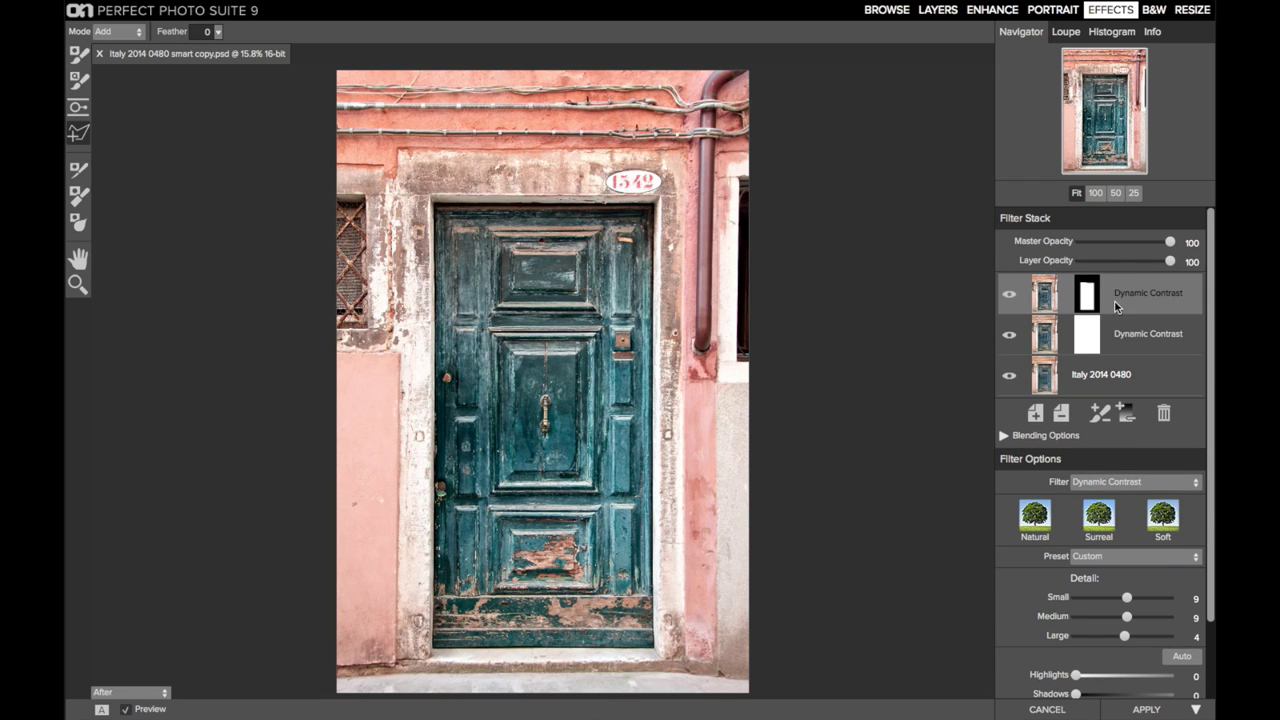
{"action": "key", "text": "ctrl+m"}
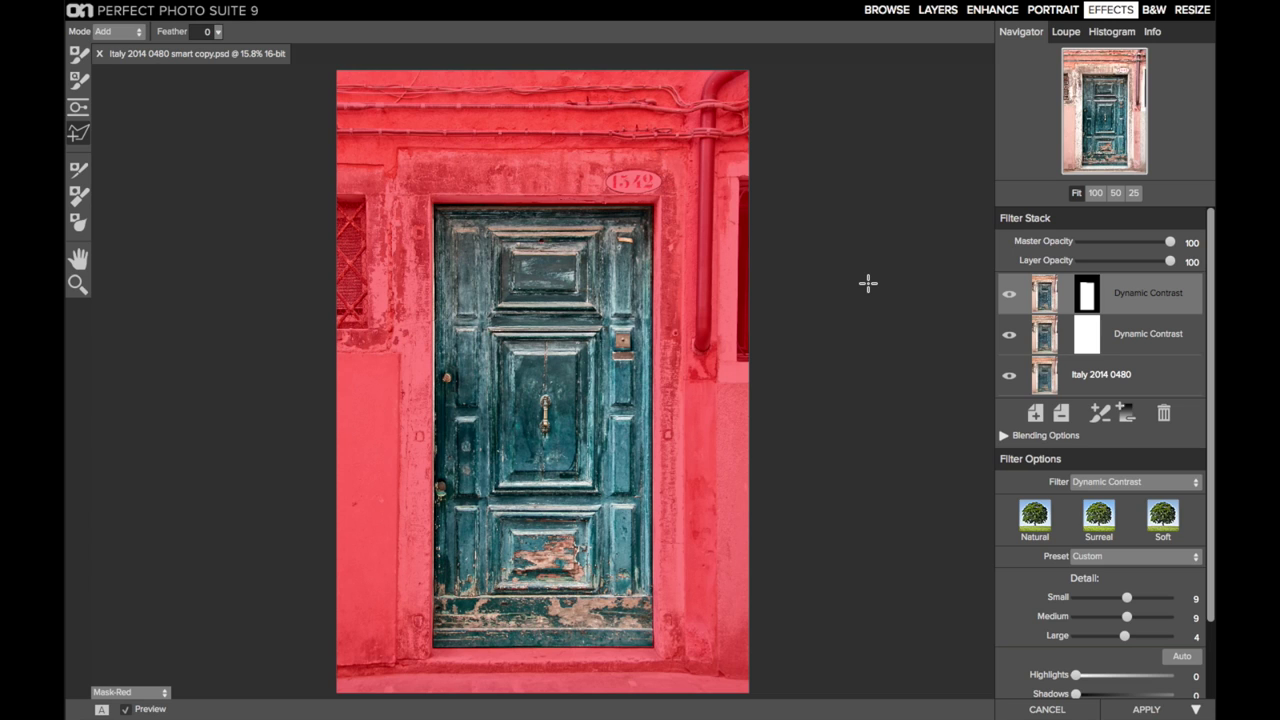
{"action": "key", "text": "ctrl+m"}
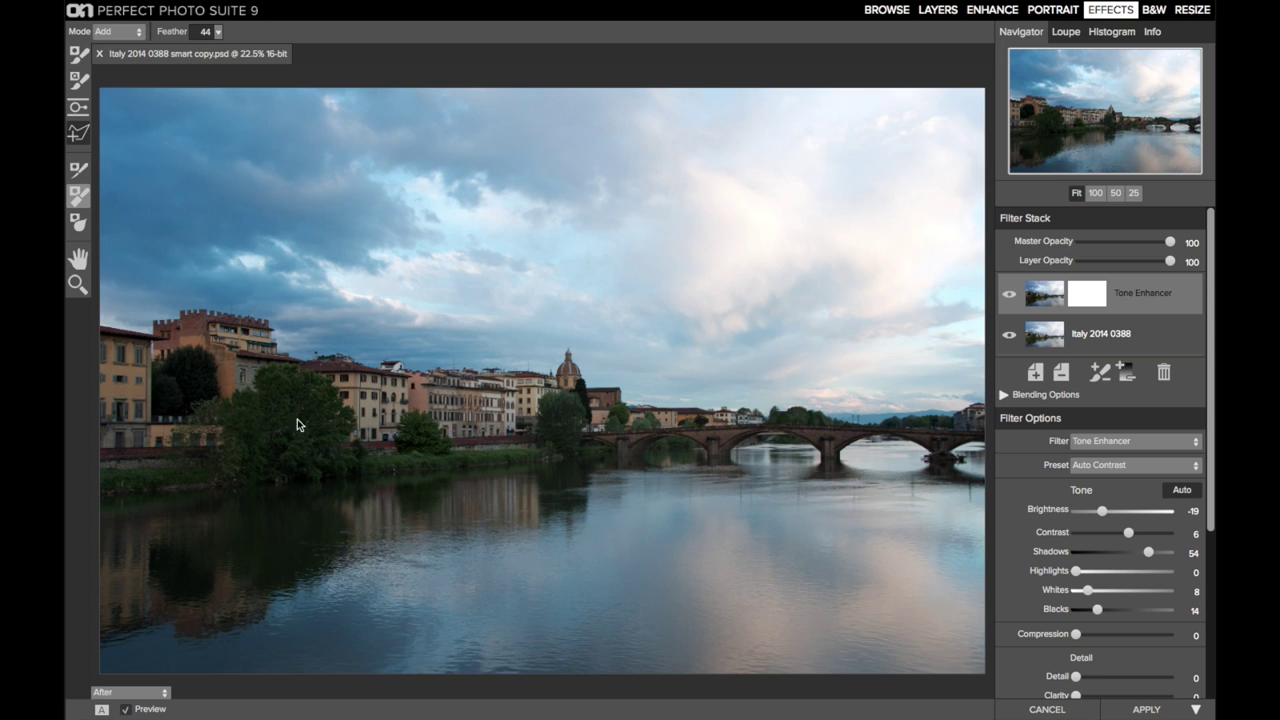
- Add a Sunshine layer with Warmth 13 on the cityscape and invert its mask to black
{"action": "left_click", "coordinate": [1032, 369]}
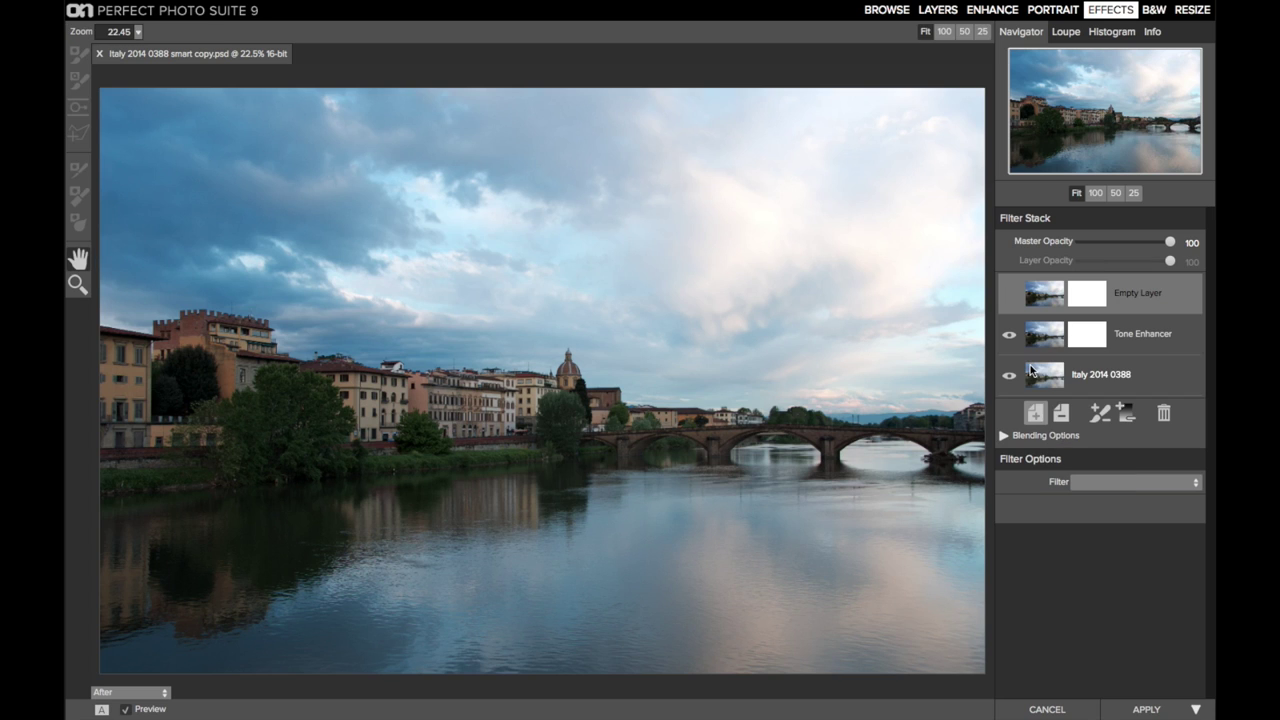
{"action": "left_click", "coordinate": [1089, 482]}
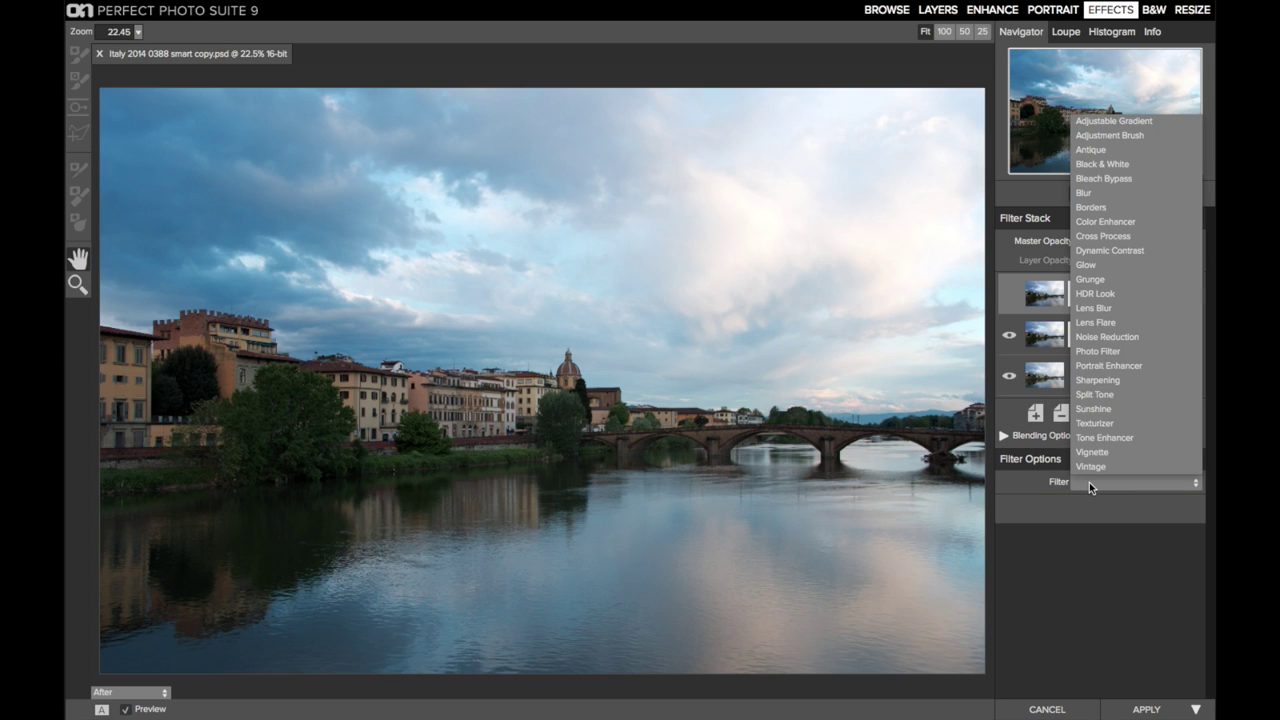
{"action": "left_click", "coordinate": [1134, 409]}
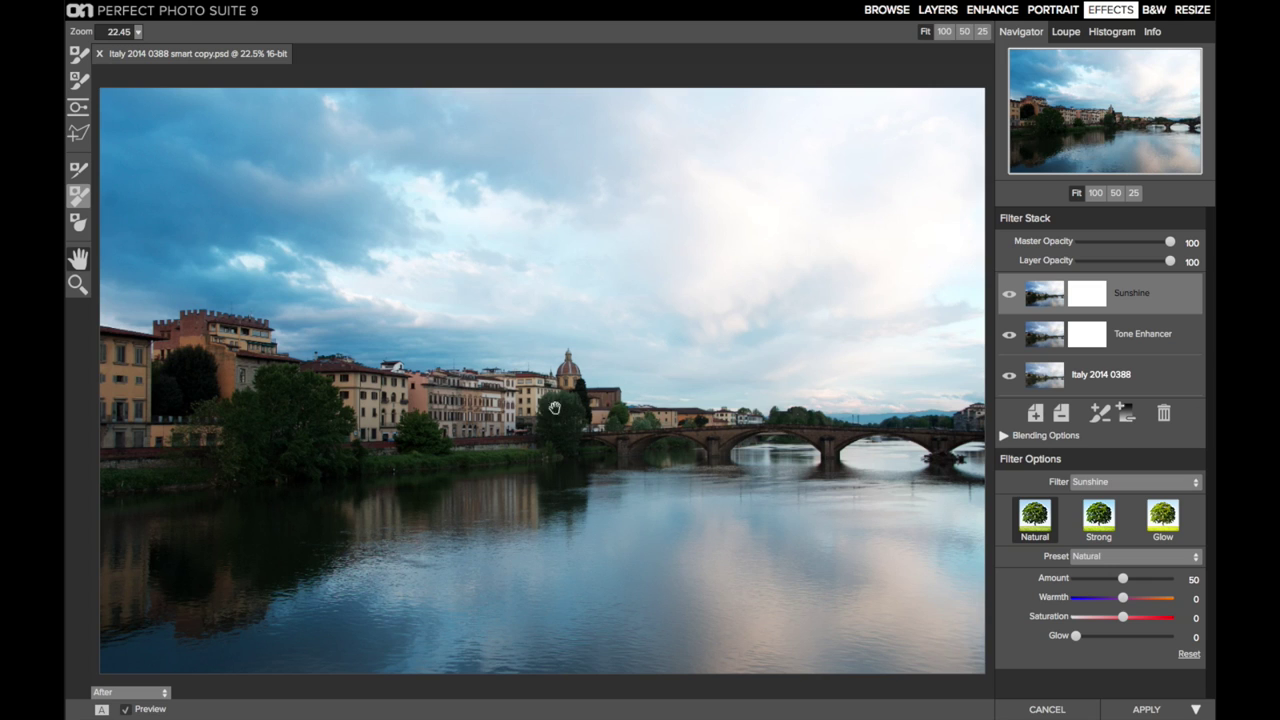
{"action": "left_click_drag", "start_coordinate": [1122, 599], "coordinate": [1129, 602]}
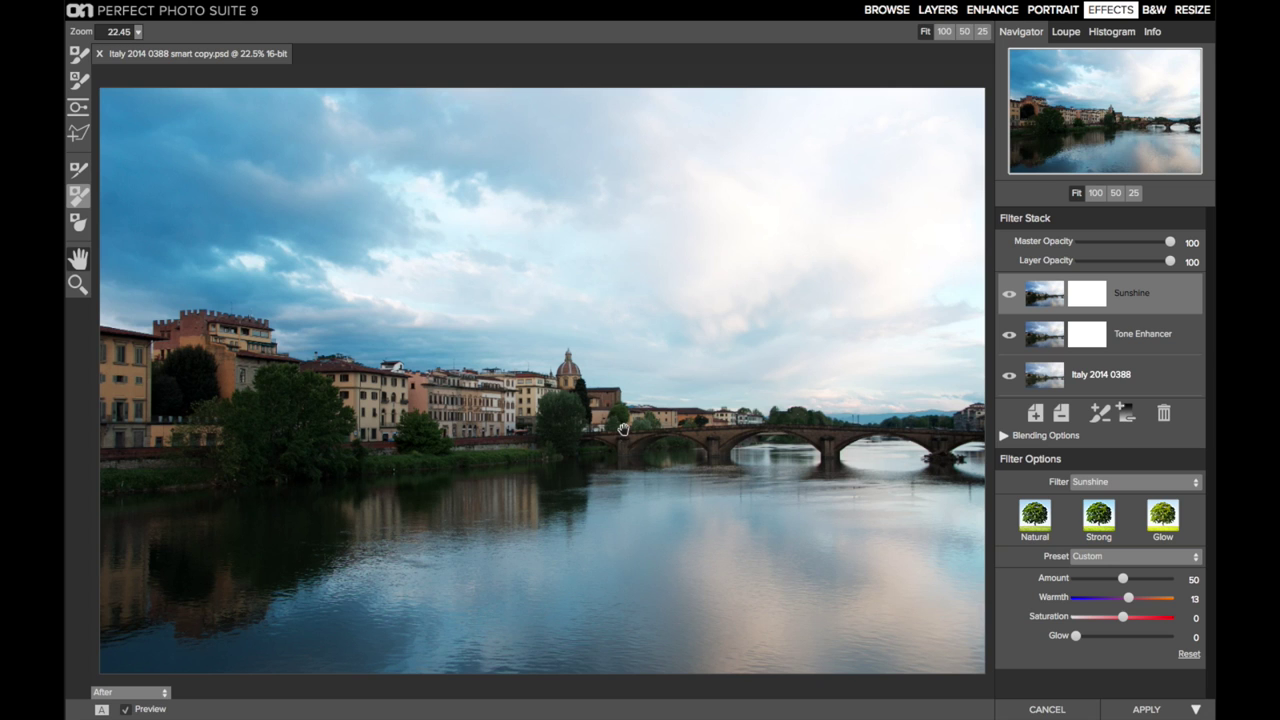
{"action": "key", "text": "super+i"}
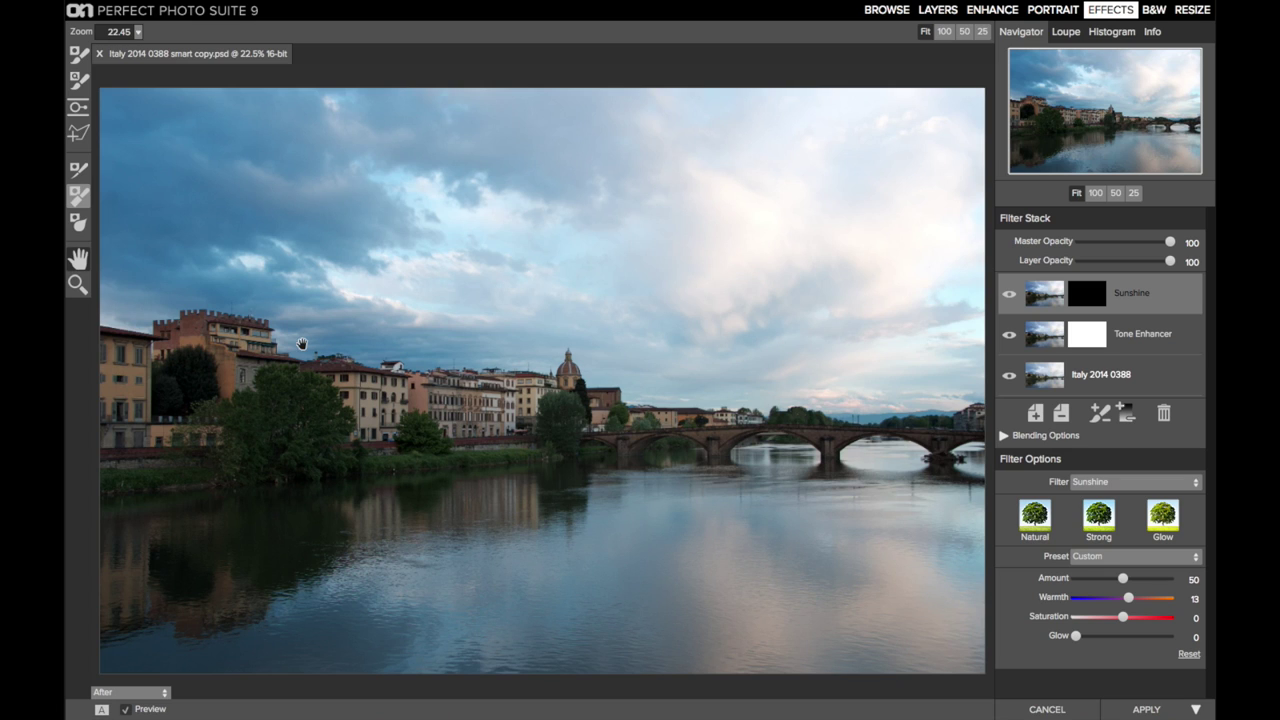
- Choose the Line Mask tool and lower its feather to 30
{"action": "left_click", "coordinate": [81, 138]}
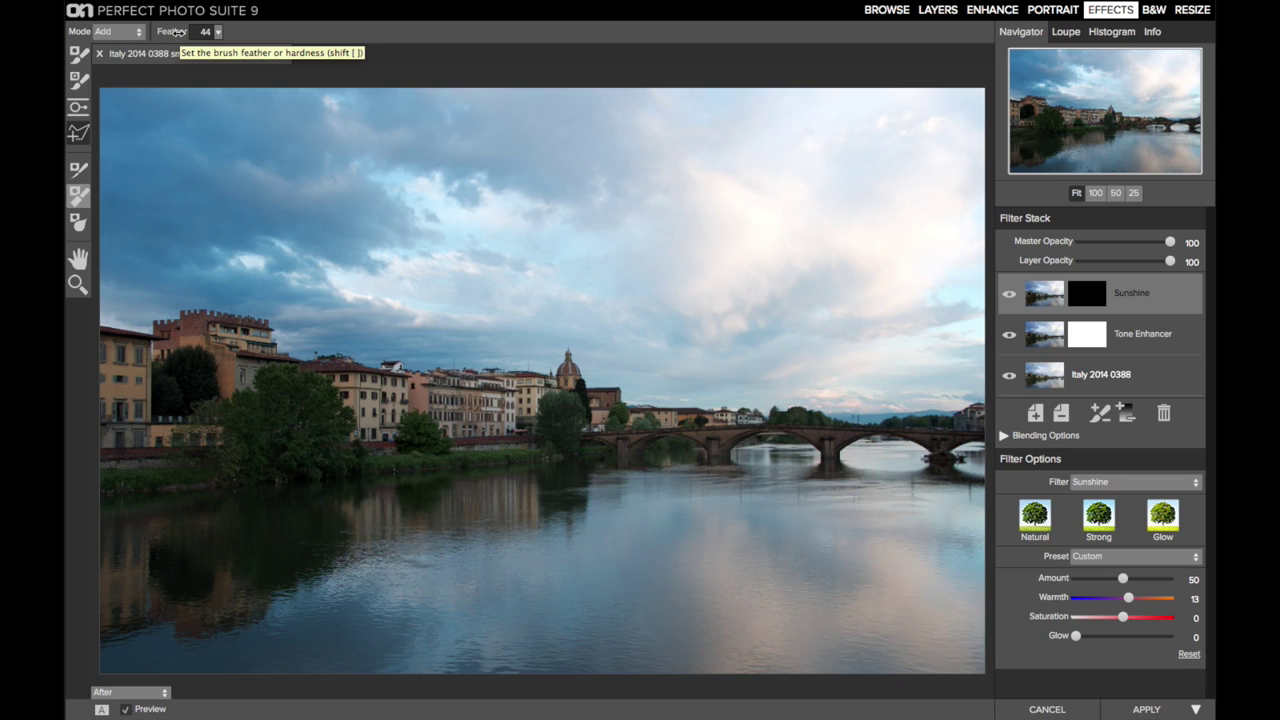
{"action": "mouse_move", "coordinate": [177, 32]}
{"action": "left_mouse_down"}
{"action": "mouse_move", "coordinate": [143, 32]}
{"action": "mouse_move", "coordinate": [160, 34]}
{"action": "left_mouse_up"}
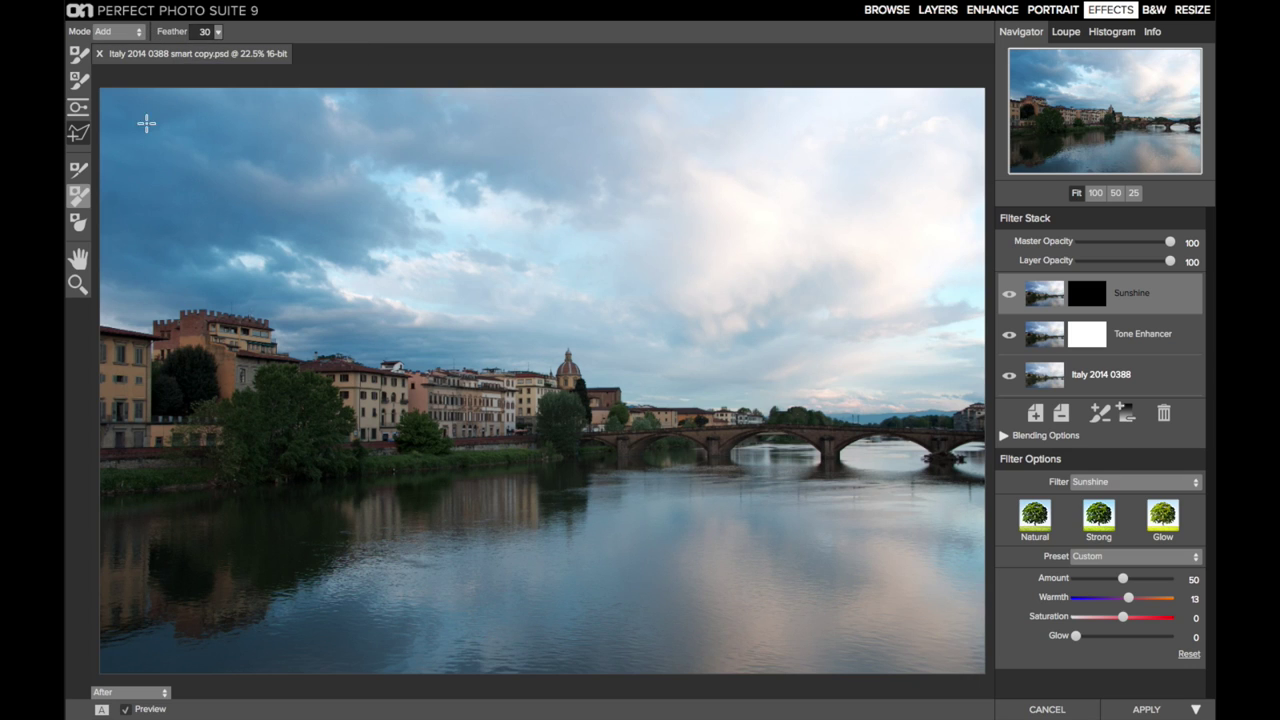
- Outline the riverbank buildings band edge to edge and view the red mask overlay
{"action": "left_click", "coordinate": [99, 320]}
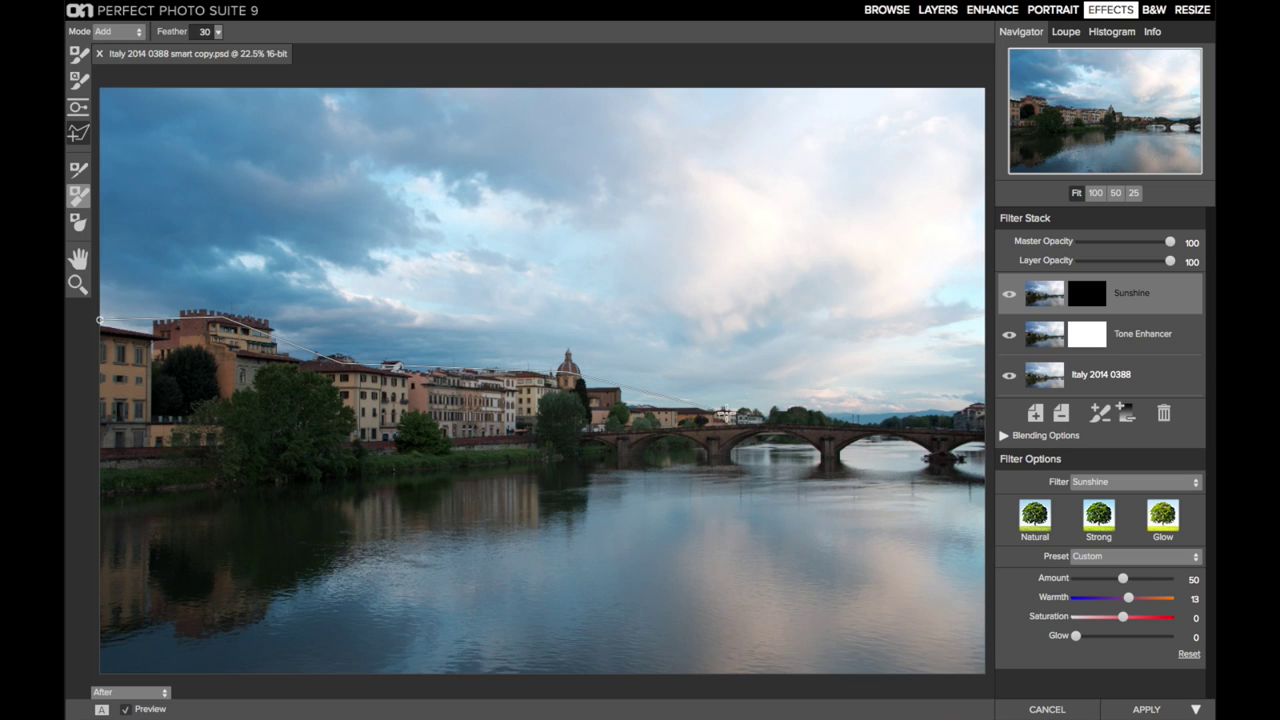
{"action": "left_click", "coordinate": [985, 413]}
{"action": "left_click", "coordinate": [984, 457]}
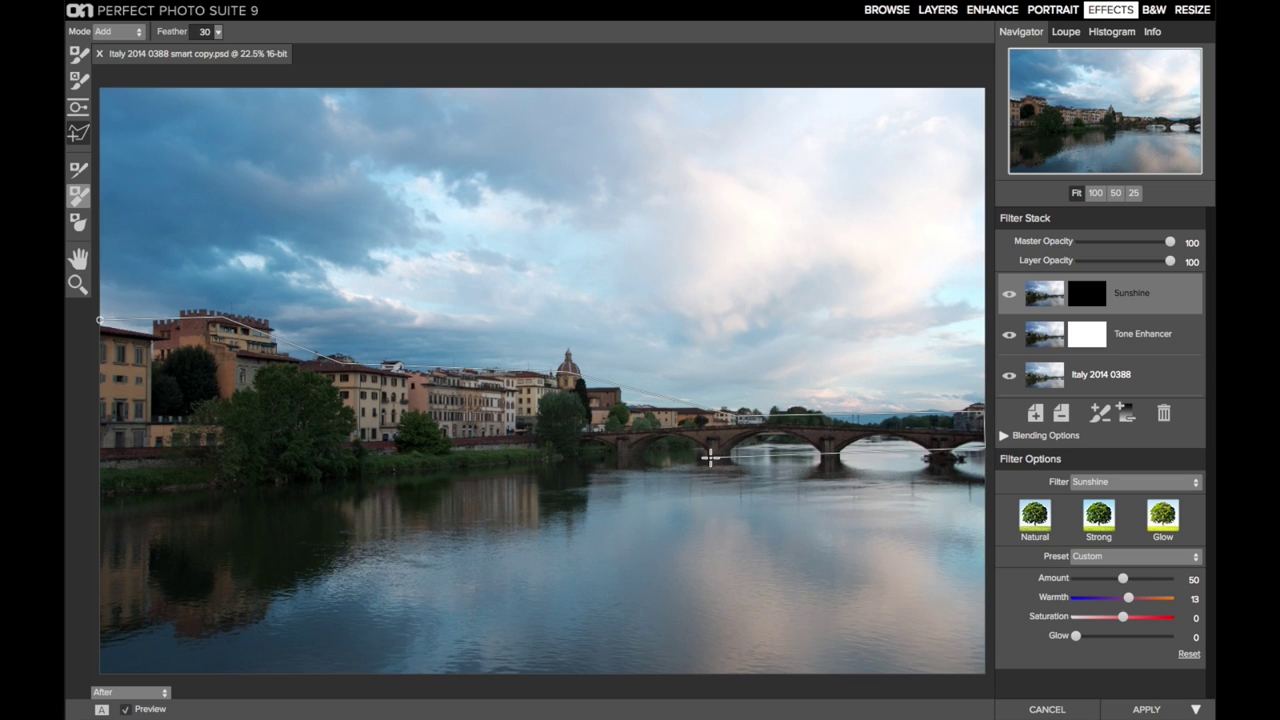
{"action": "left_click", "coordinate": [577, 452]}
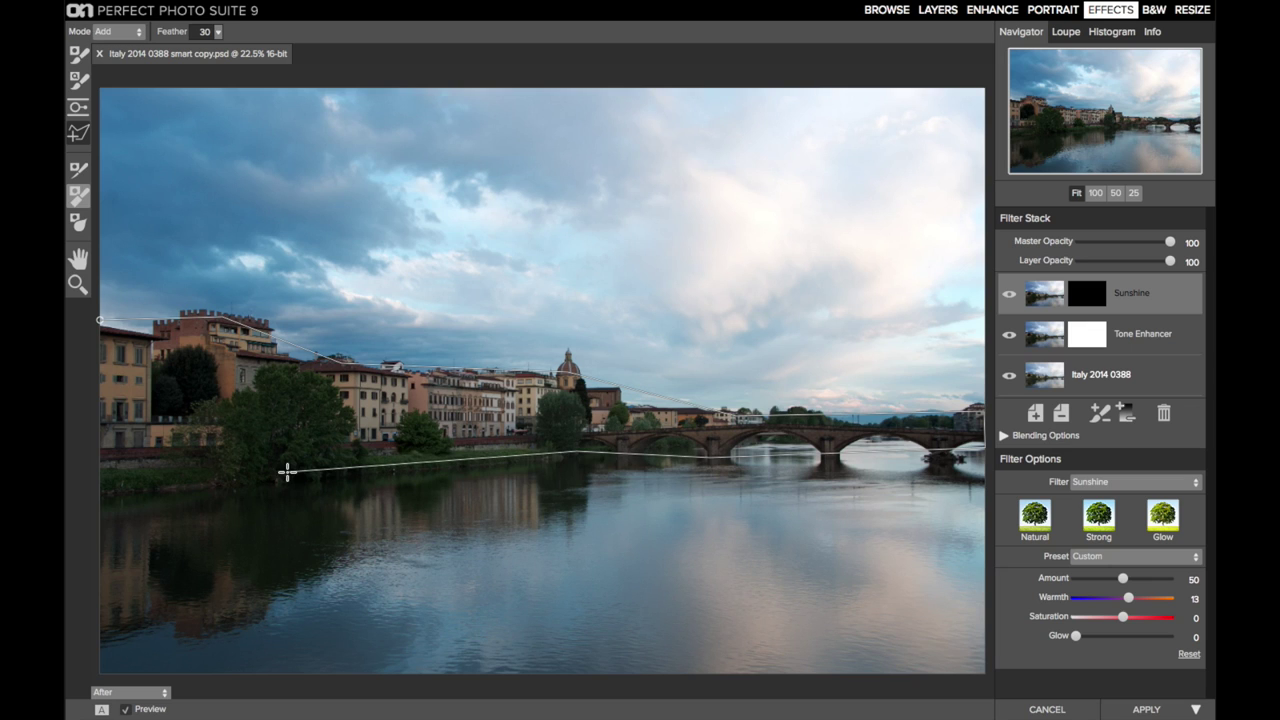
{"action": "left_click", "coordinate": [102, 490]}
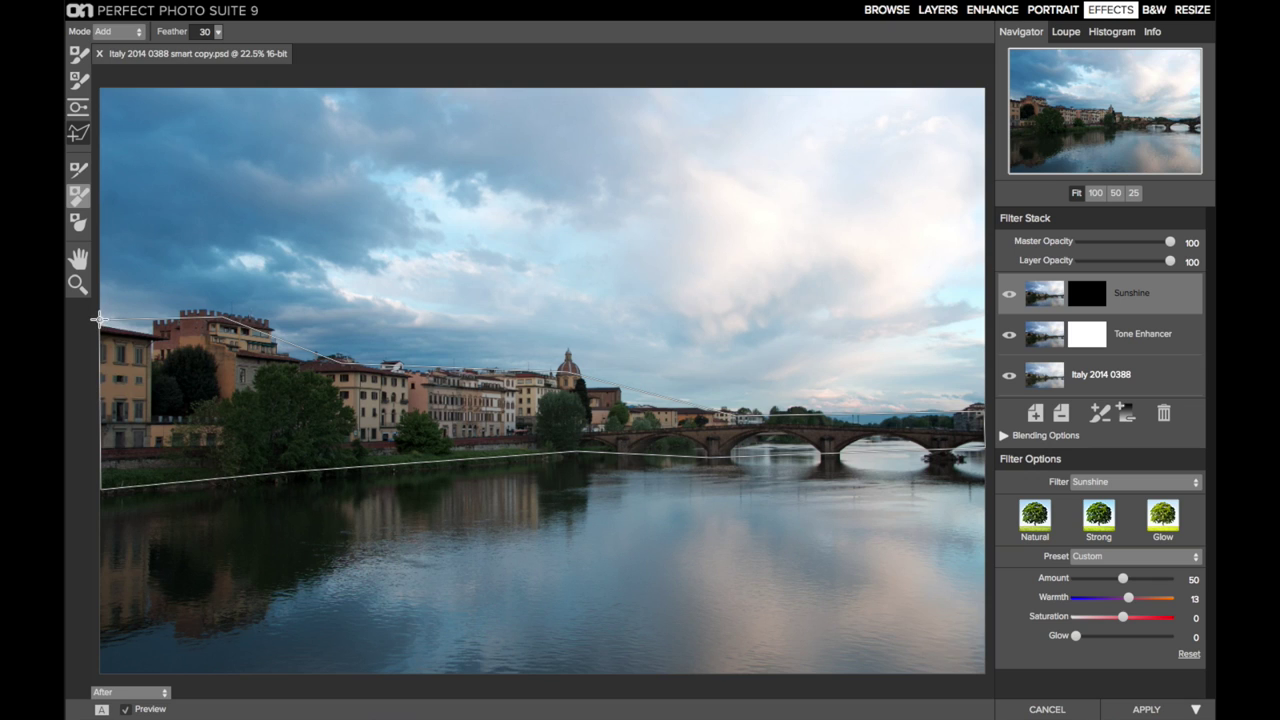
{"action": "left_click", "coordinate": [100, 321]}
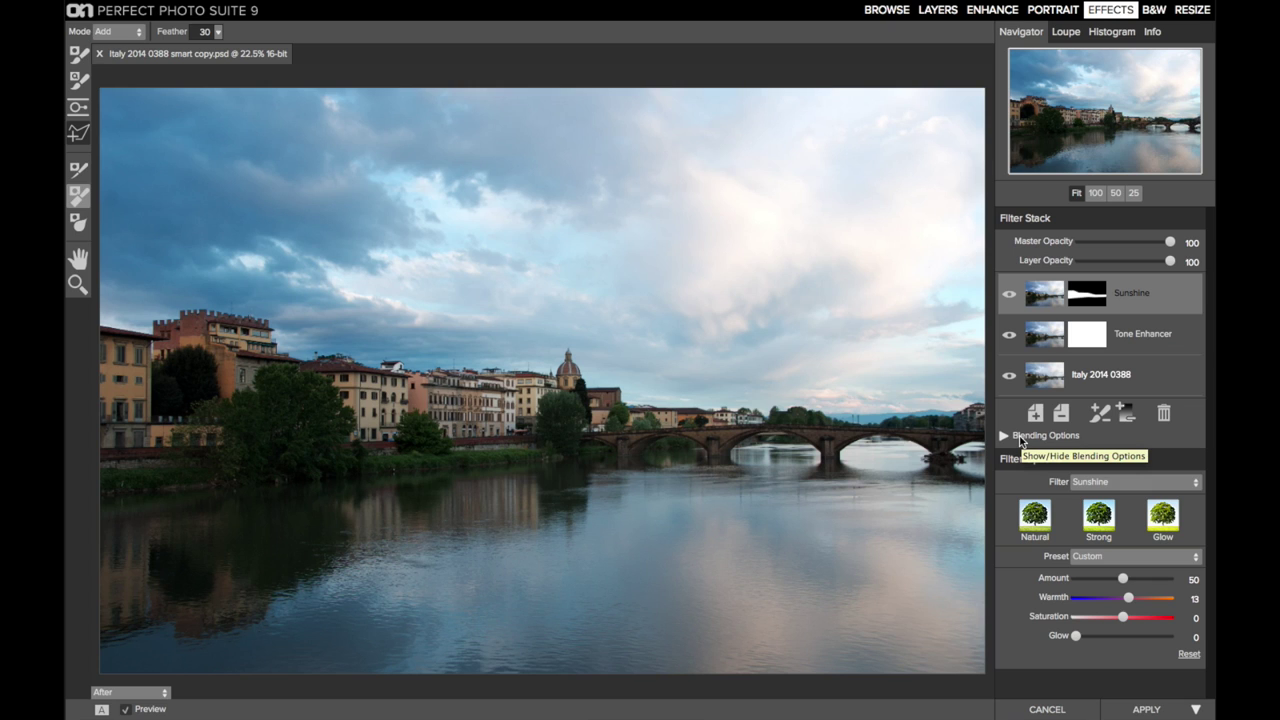
{"action": "key", "text": "o"}
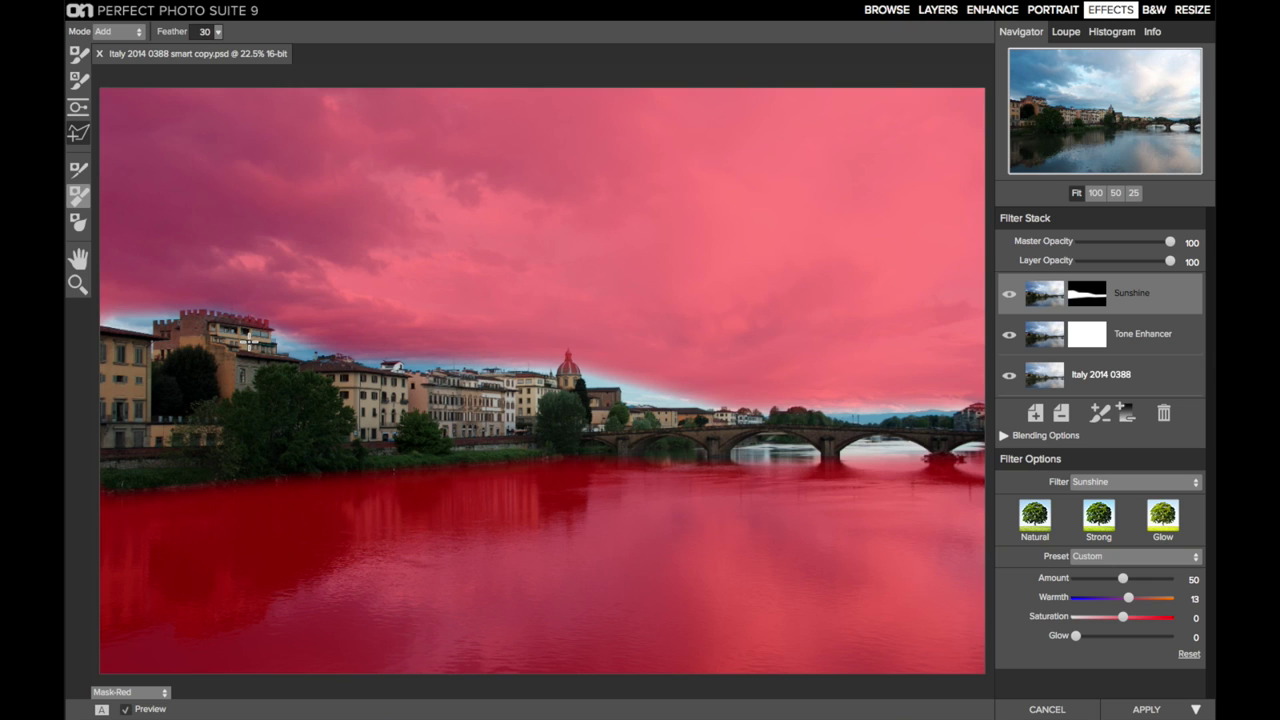
{"action": "key", "text": "ctrl+m"}
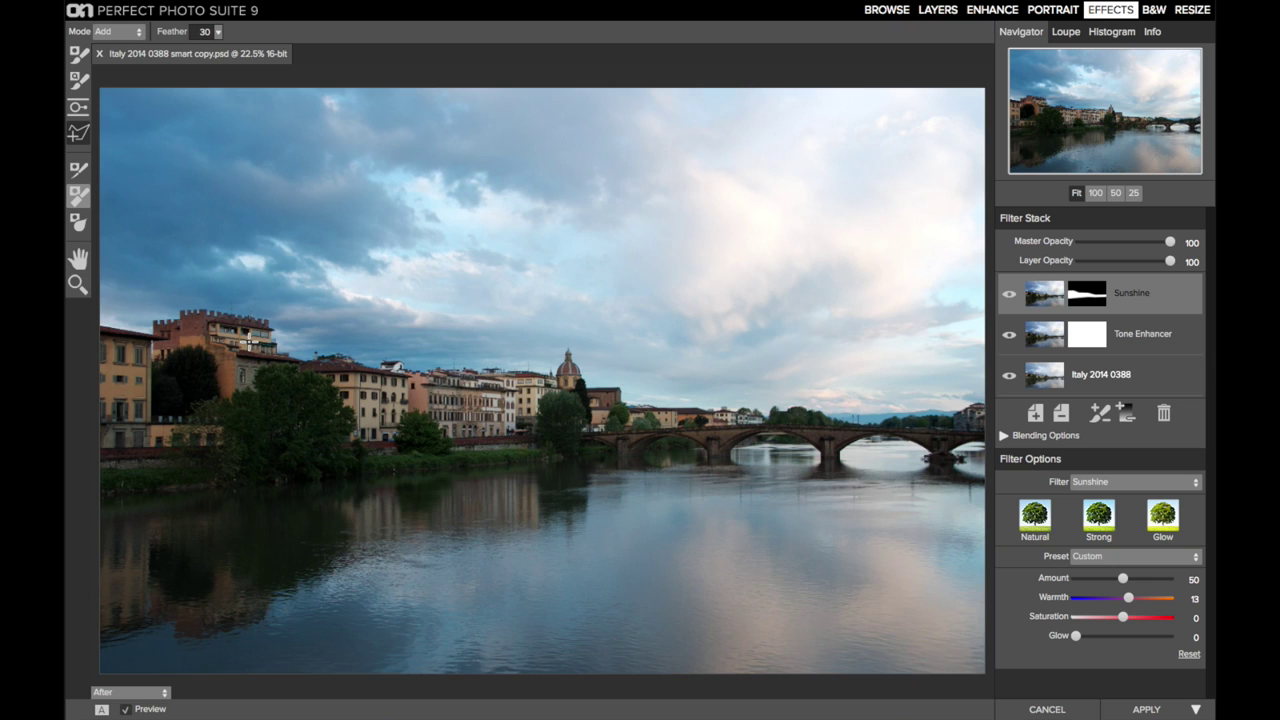